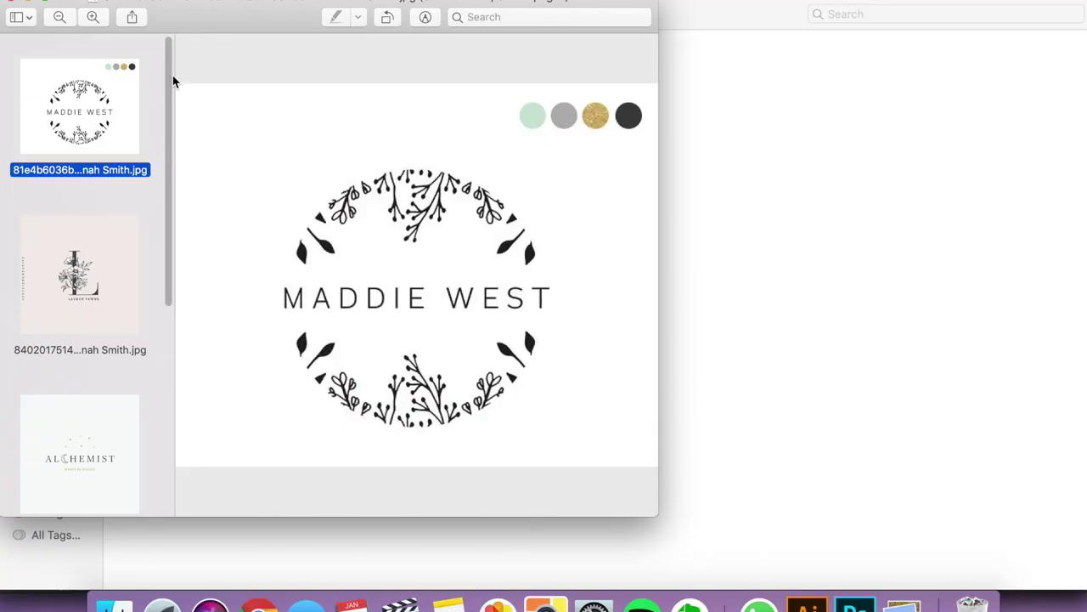
Show the next client reference logo image in Preview.
key("Down")
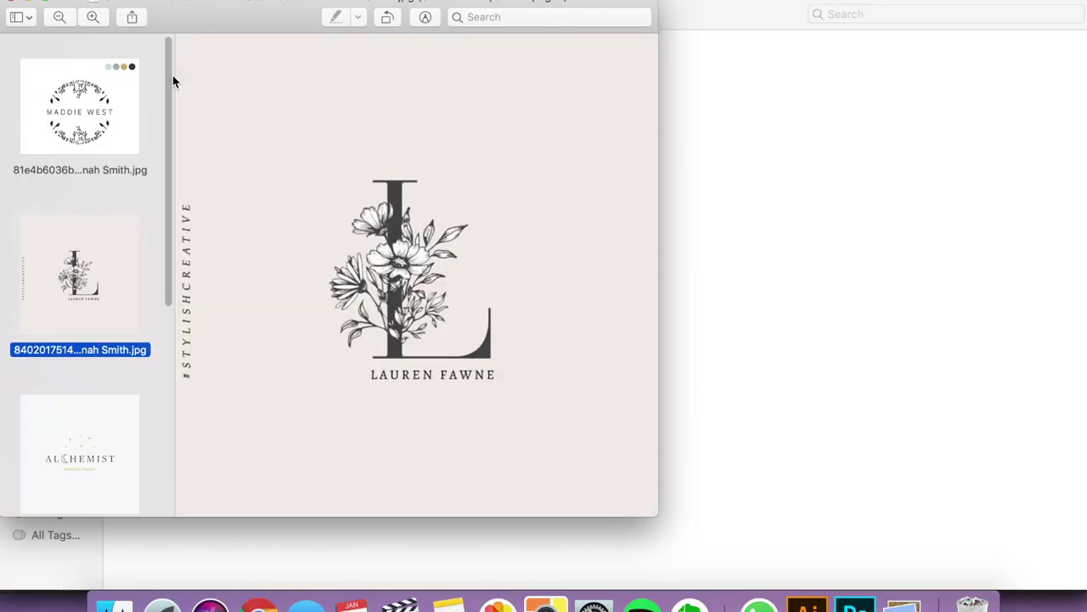
Advance past the Alchemist Magical Studio logo to the teal watercolour lola Event Styling logo.
key("Down")
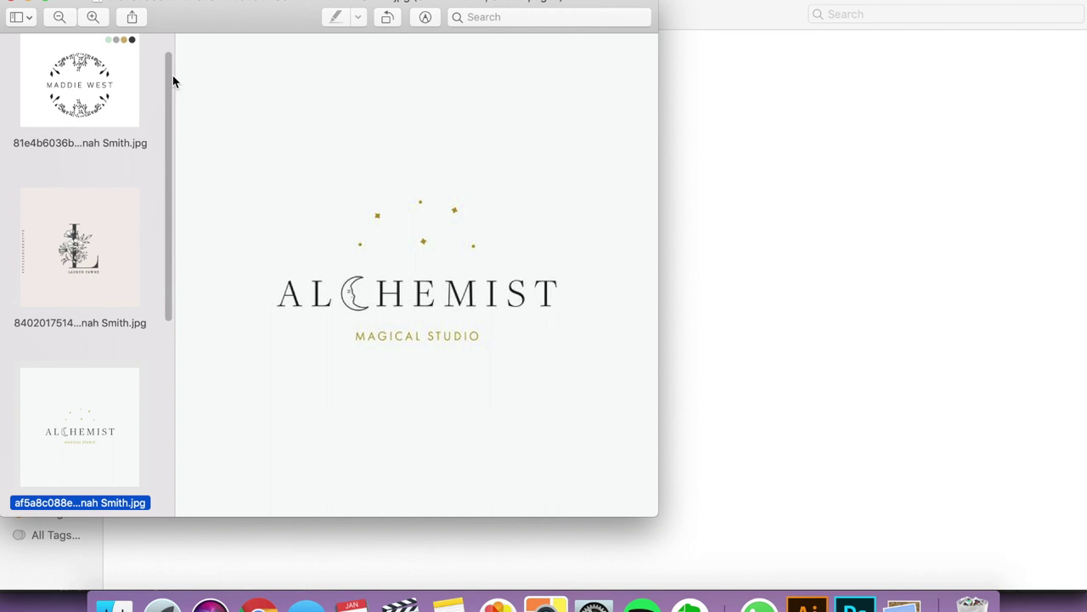
key("Down")
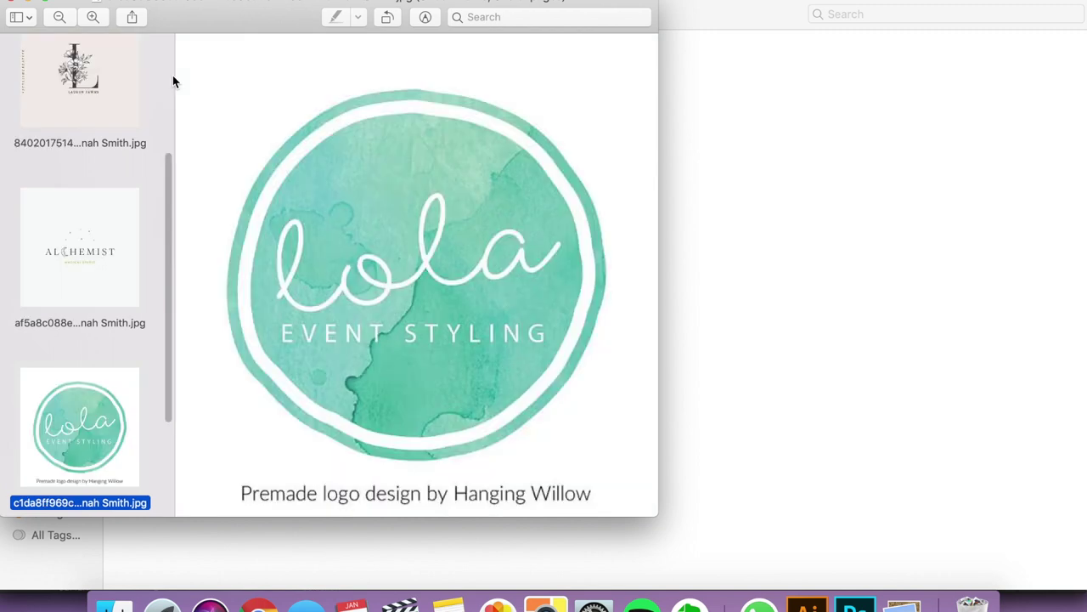
Move to the next reference logo and pick the HB Pencil sketching brush.
key("Down")
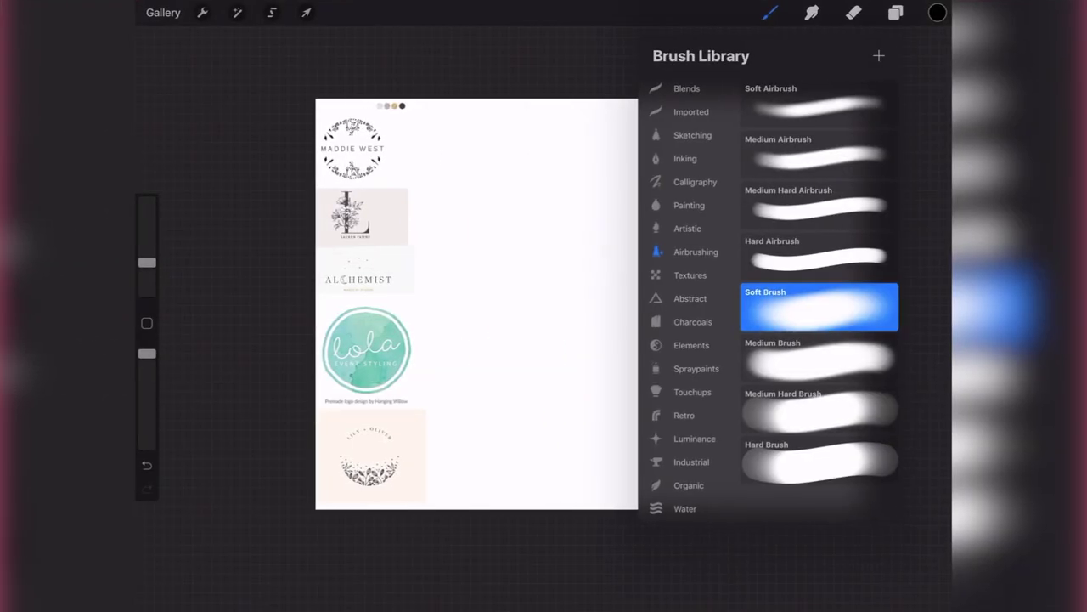
left_click(692, 135)
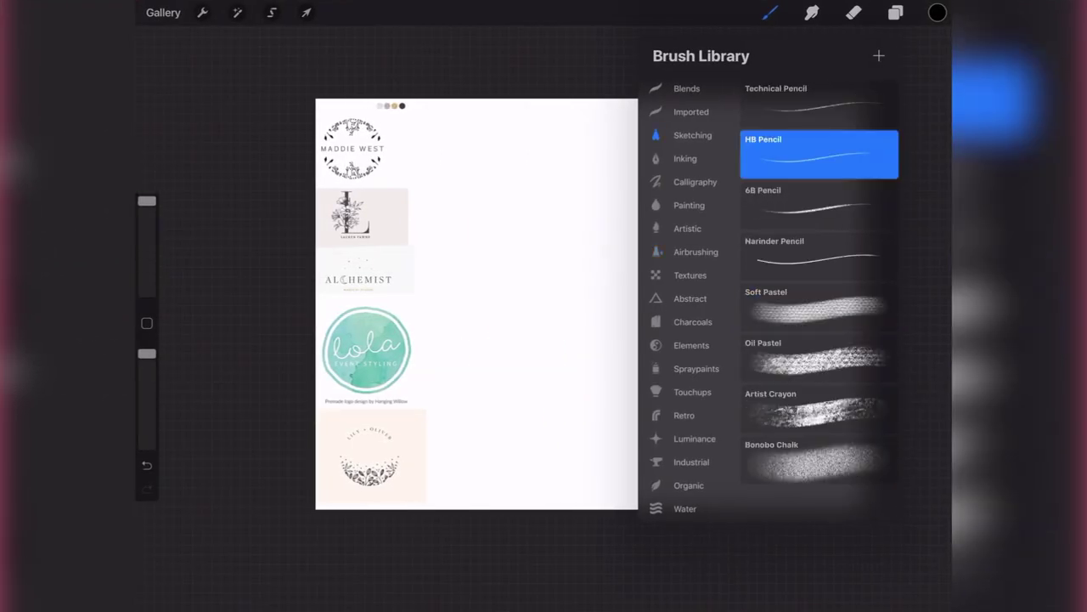
left_click(818, 154)
left_click(475, 297)
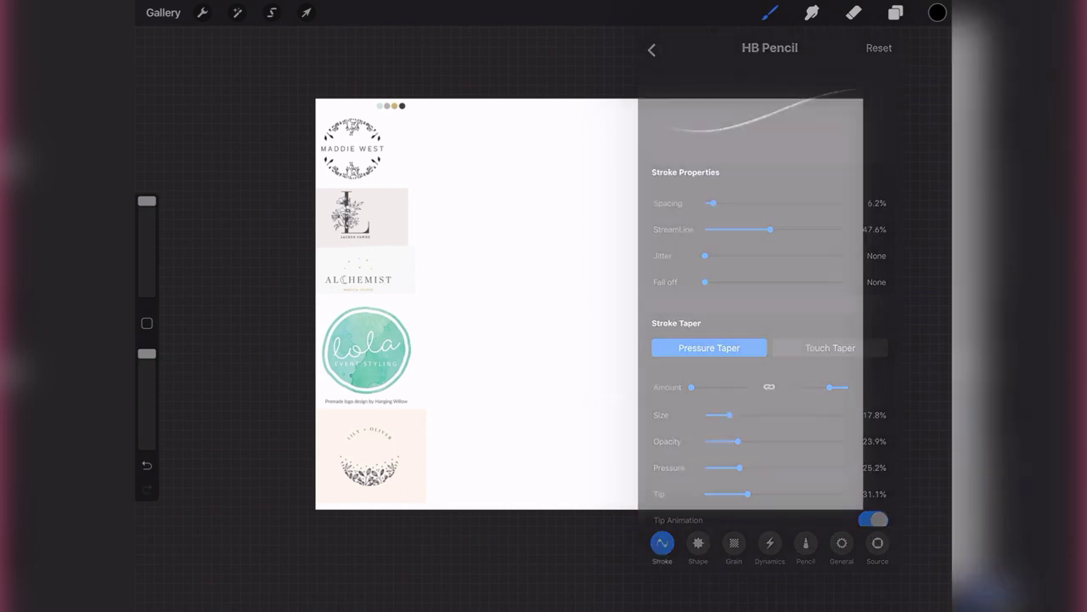
Sketch the first circle with a small leaf and ECO GLOW lettering around it.
left_click_drag(498, 116, 501, 119)
left_click_drag(510, 158, 510, 172)
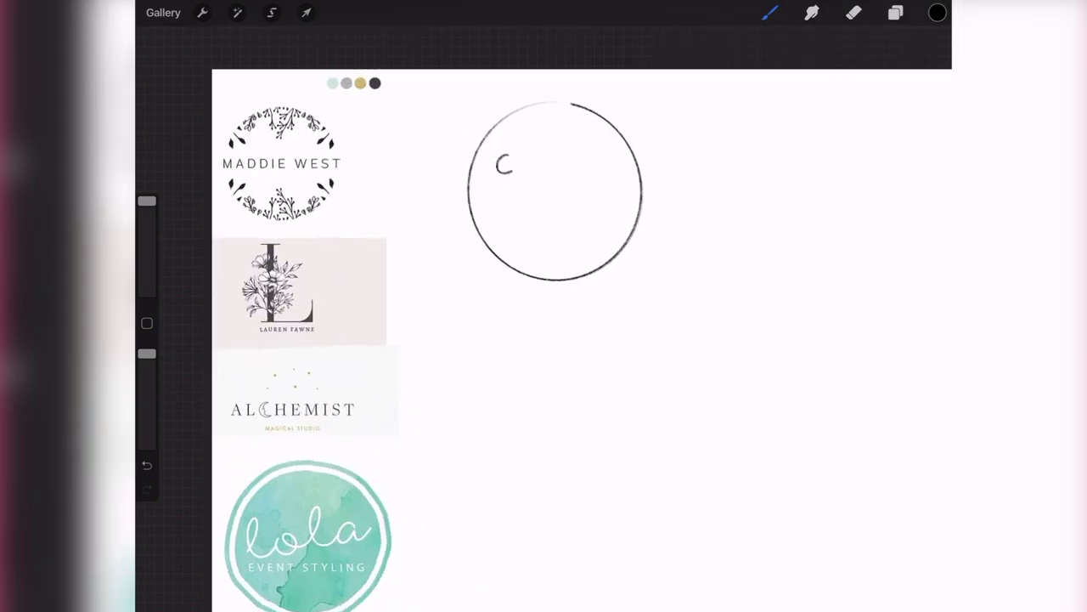
key("ctrl+z")
key("ctrl+z")
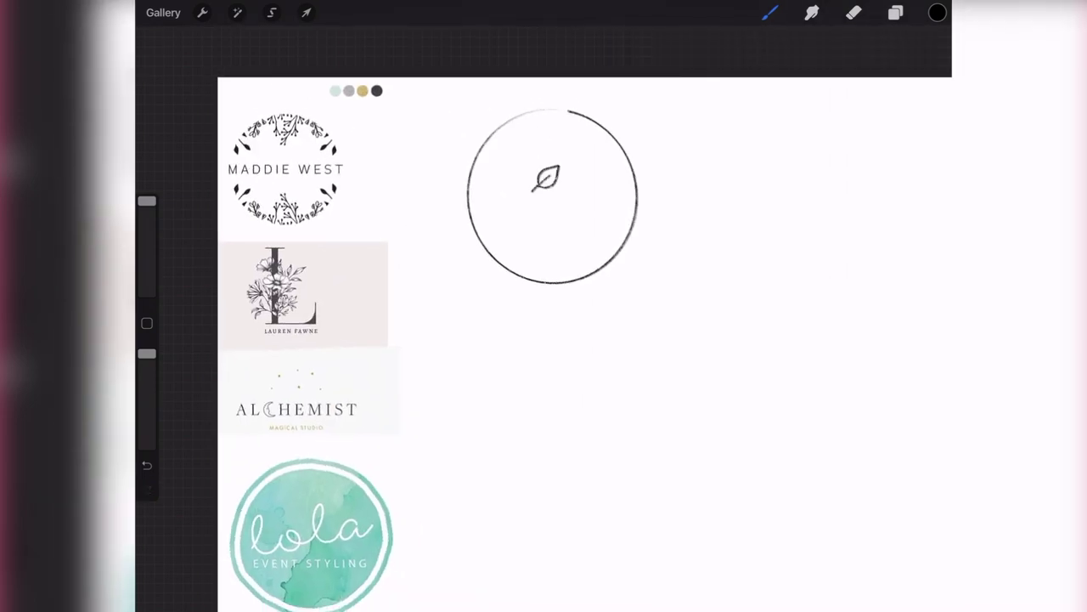
key("ctrl+z")
key("ctrl+z")
key("ctrl+z")
key("ctrl+z")
key("ctrl+z")
mouse_move(535, 169)
left_mouse_down()
mouse_move(528, 184)
mouse_move(489, 182)
mouse_move(502, 181)
left_mouse_up()
left_click_drag(518, 168, 517, 170)
left_click_drag(568, 166, 567, 176)
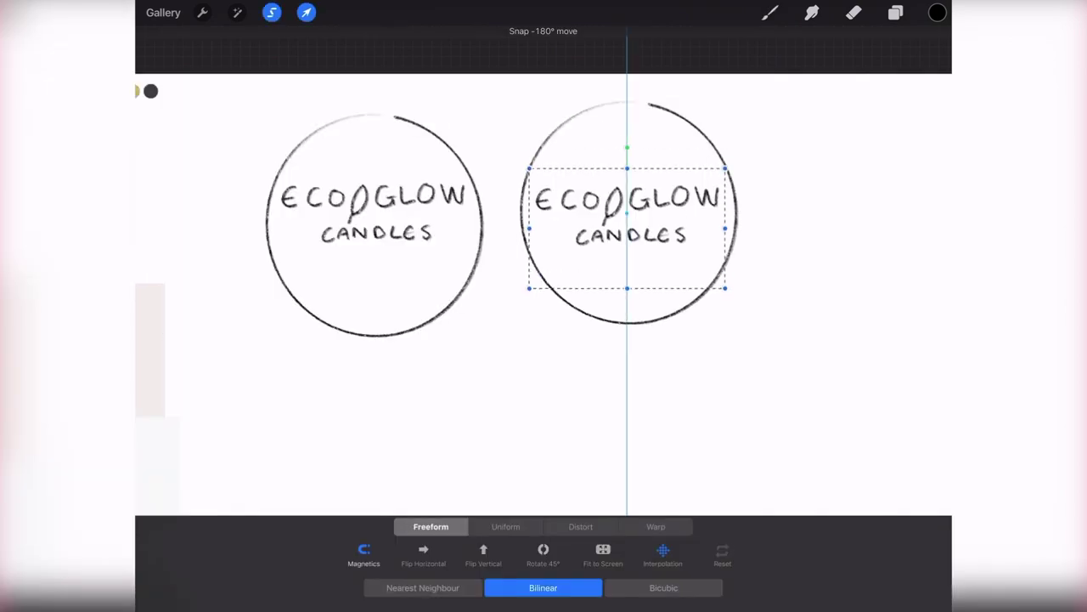
Sketch a second circle with guide lines, flowers, leaves, a vine and a curl.
left_click(306, 12)
left_click_drag(542, 179, 707, 173)
left_click_drag(545, 260, 710, 247)
left_click_drag(595, 357, 544, 323)
left_click_drag(476, 170, 527, 221)
left_click_drag(595, 187, 605, 216)
mouse_move(616, 226)
left_mouse_down()
mouse_move(642, 207)
mouse_move(680, 204)
left_mouse_up()
mouse_move(706, 170)
left_mouse_down()
mouse_move(709, 206)
mouse_move(739, 195)
left_mouse_up()
left_click_drag(595, 254, 544, 246)
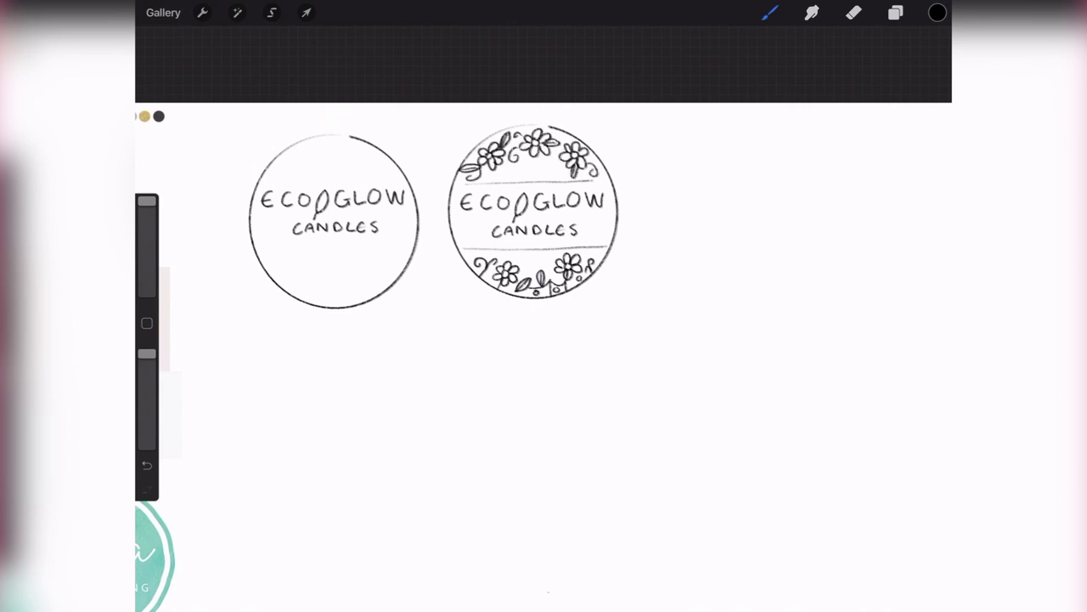
Draw a clean third circle to the right of the other two.
left_click_drag(544, 306, 560, 322)
mouse_move(705, 89)
left_mouse_down()
mouse_move(722, 92)
mouse_move(712, 89)
left_mouse_up()
key("ctrl+z")
left_click_drag(543, 339, 510, 365)
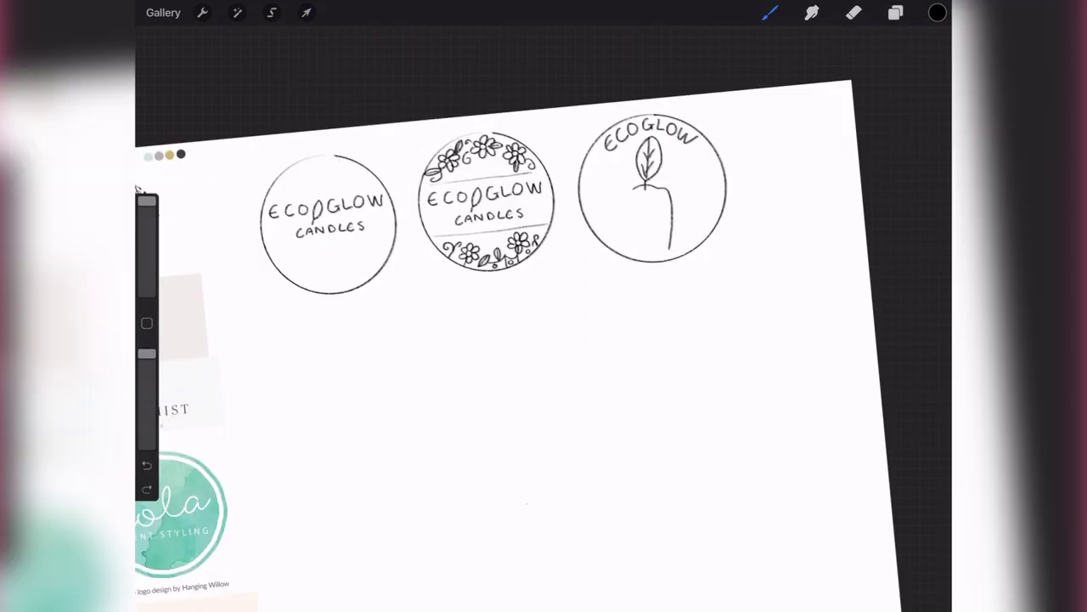
Letter CANDLES on the third circle and sketch a candle, then undo back to a clean start.
left_click_drag(630, 223, 648, 212)
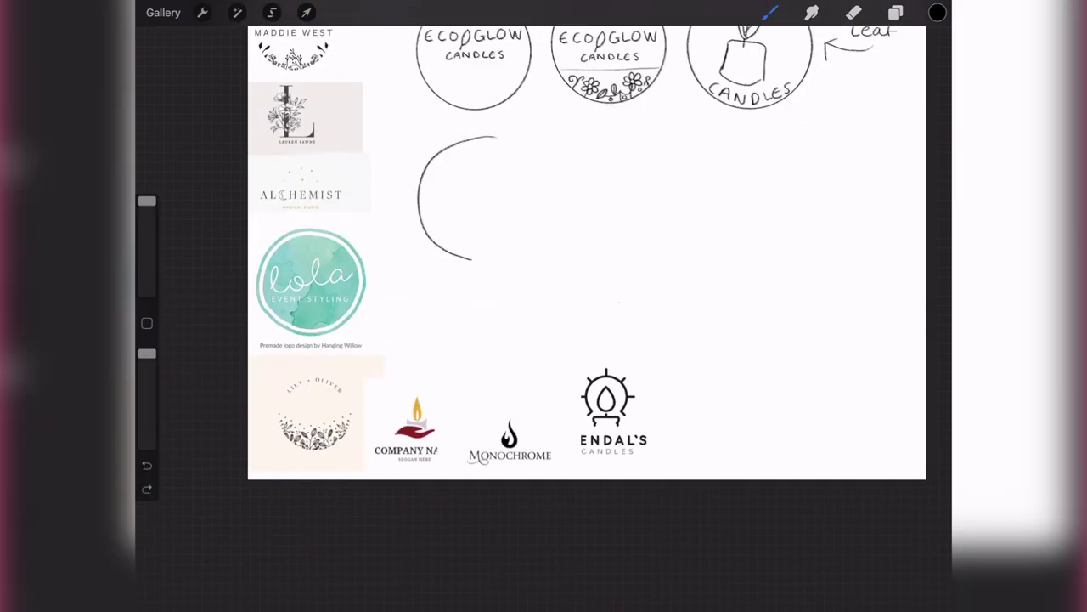
left_click(895, 12)
mouse_move(442, 246)
left_mouse_down()
mouse_move(501, 136)
mouse_move(505, 237)
left_mouse_up()
left_click(896, 12)
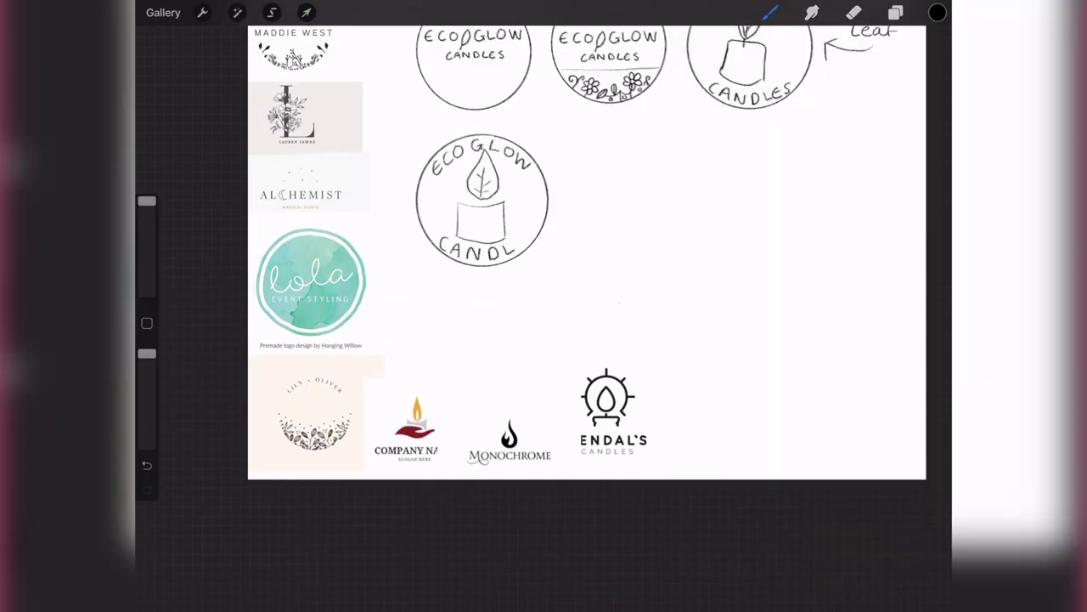
key("ctrl+z")
key("ctrl+z")
key("ctrl+z")
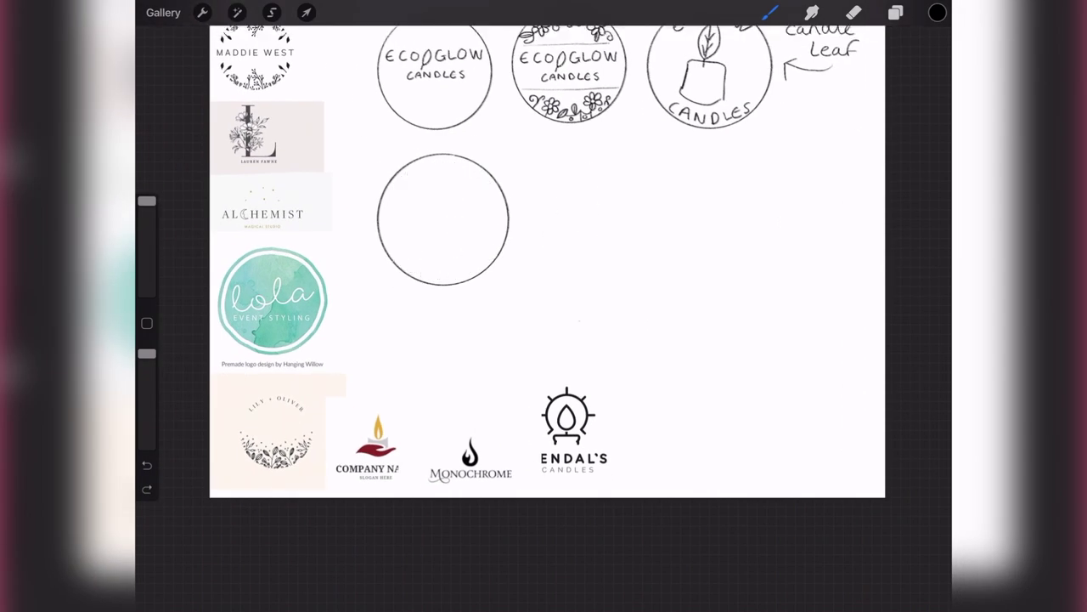
key("ctrl+z")
Draw a new leaf-drop outline, fill it solid black and erase a vein.
left_click(770, 12)
left_click(864, 204)
mouse_move(572, 165)
left_mouse_down()
mouse_move(567, 179)
mouse_move(572, 165)
left_mouse_up()
left_click(854, 12)
left_click_drag(937, 12, 575, 204)
left_click(864, 204)
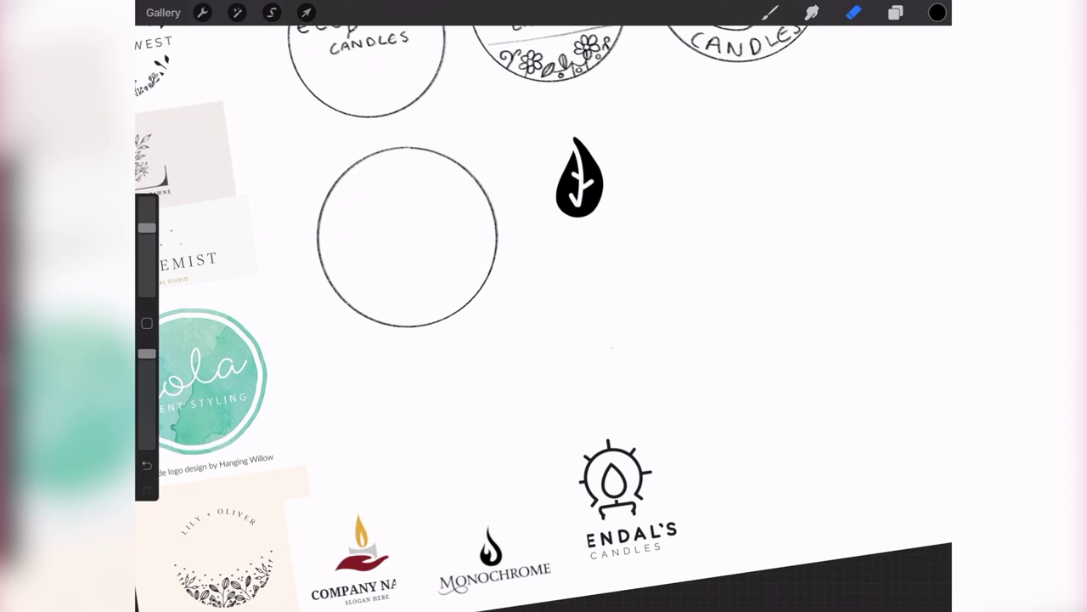
Duplicate the black drop, move the copy right, and letter ECO below the first.
left_click(895, 12)
left_click(896, 12)
left_click(770, 12)
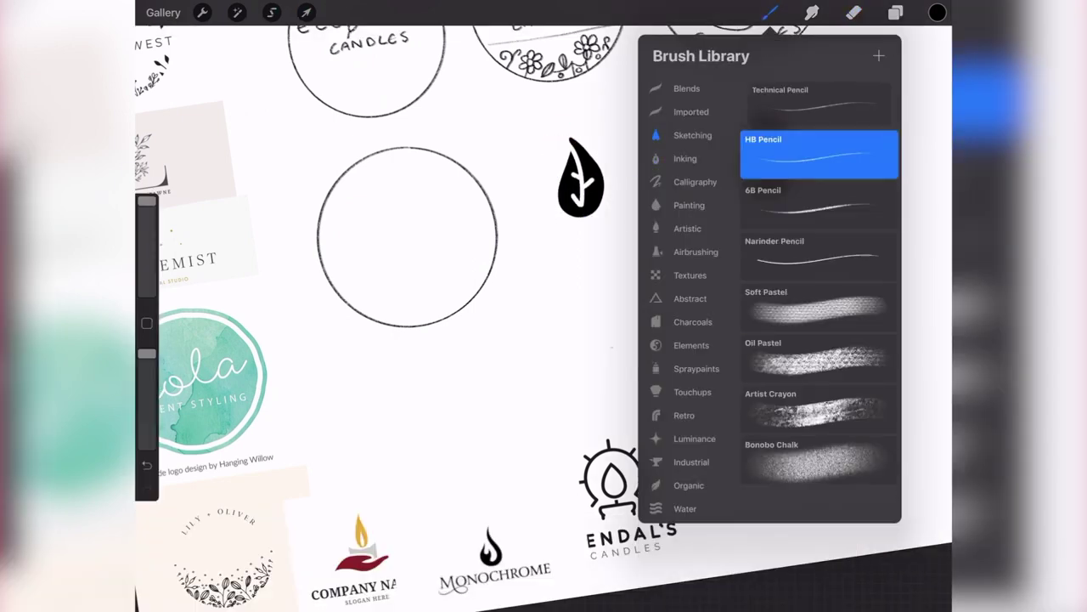
left_click_drag(543, 234, 544, 252)
left_click_drag(560, 235, 560, 250)
left_click_drag(572, 232, 571, 231)
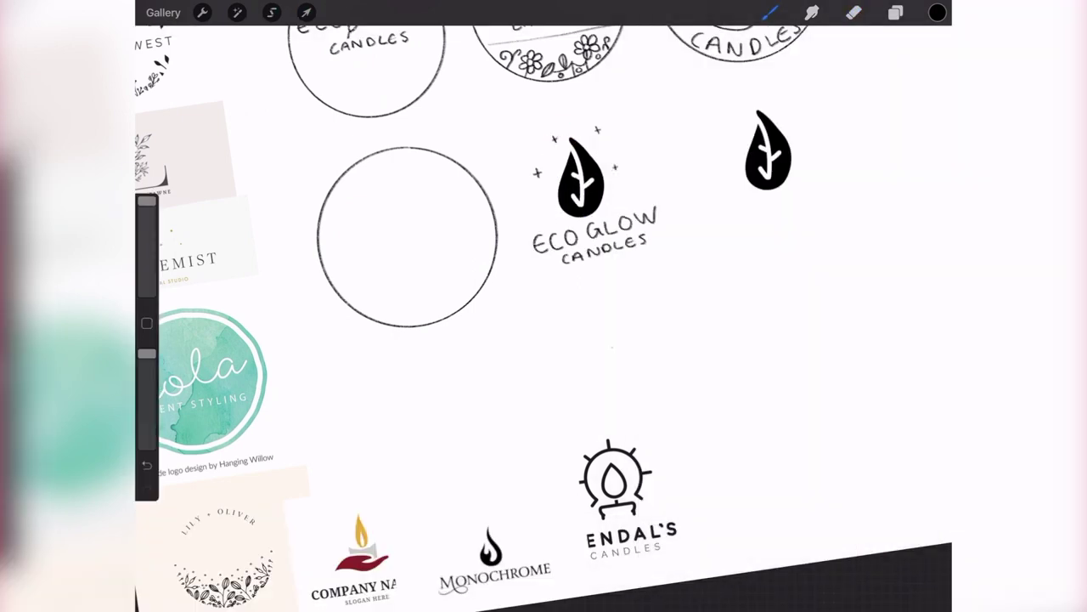
Switch to a thinner brush and draw a small sparkle near the right drop.
left_click_drag(146, 201, 146, 244)
left_click_drag(730, 196, 820, 177)
key("ctrl+z")
left_click_drag(734, 231, 787, 197)
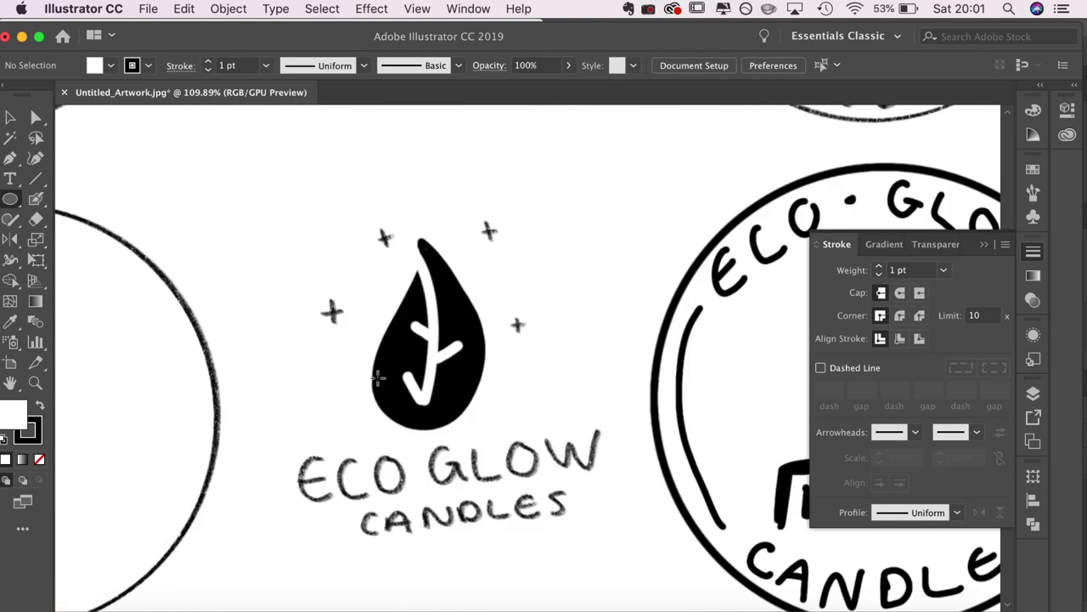
Draw a circle over the leaf's round base and set its fill to None.
left_click_drag(459, 376, 490, 389)
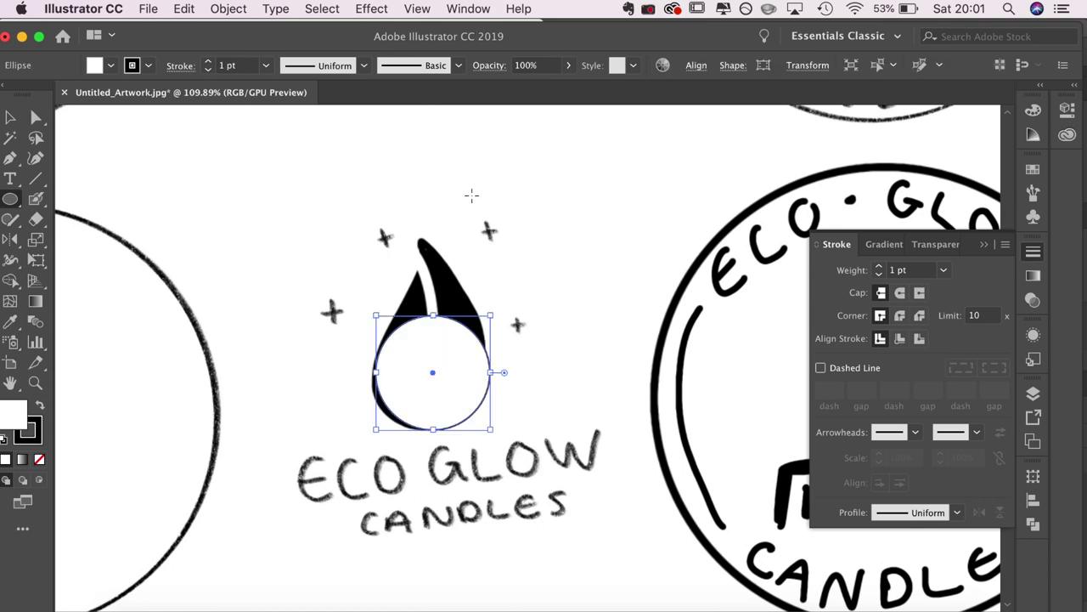
left_click(39, 459)
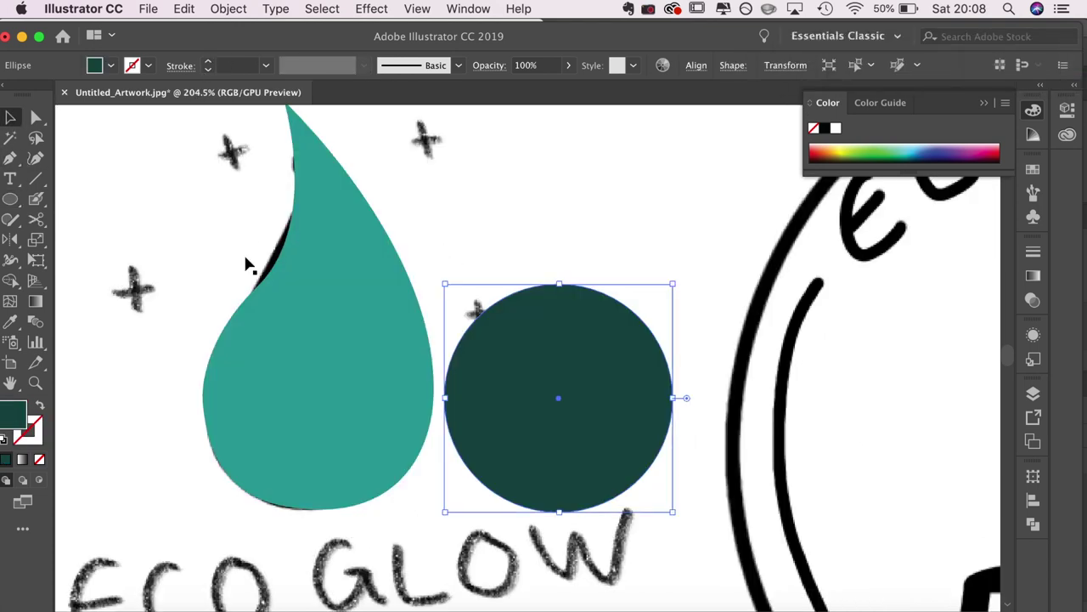
left_click(169, 216)
Pen a dark drop path from the circle's edge up to a pointed tip.
key("p")
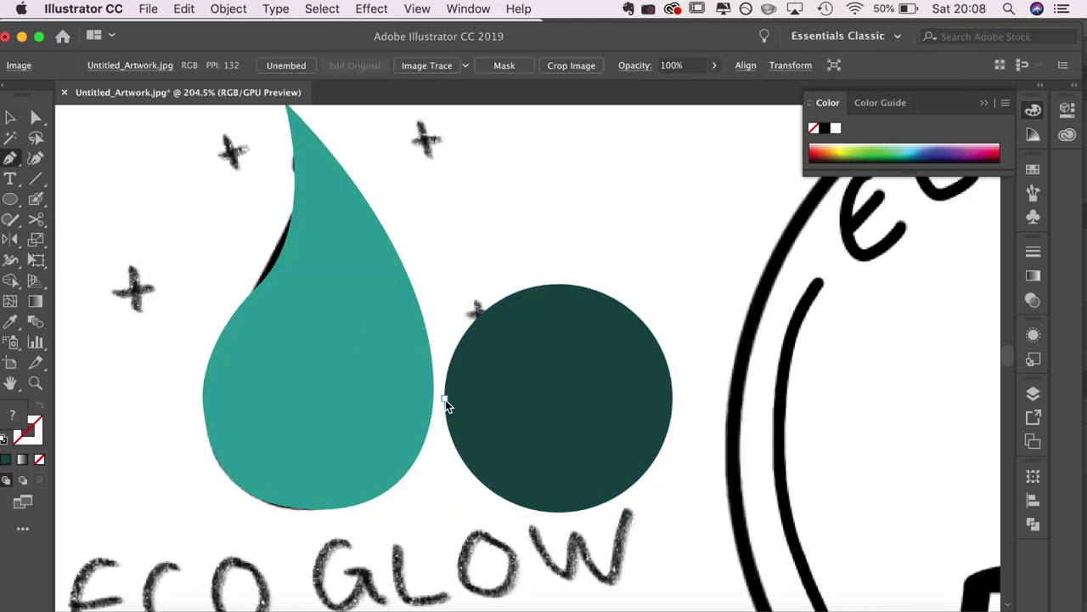
left_click(443, 396)
left_click_drag(524, 275, 619, 250)
scroll(543, 281, "up", 3)
key("super+z")
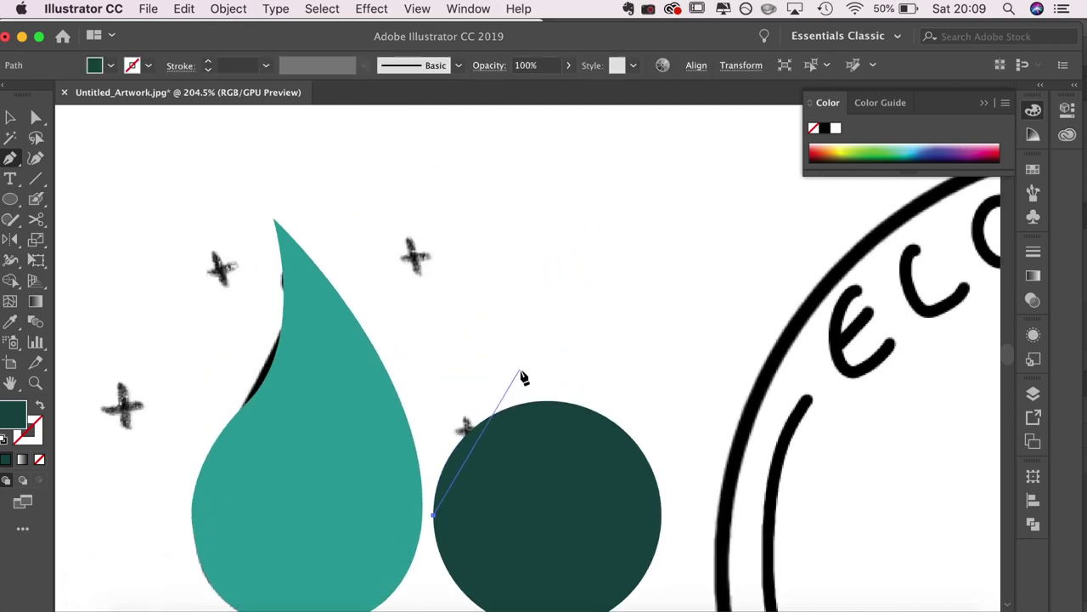
left_click_drag(508, 402, 589, 357)
left_click(565, 237)
Refine the dark drop's tip and curve with Direct Selection, then begin a path at the flame's tip.
scroll(655, 368, "down", 5)
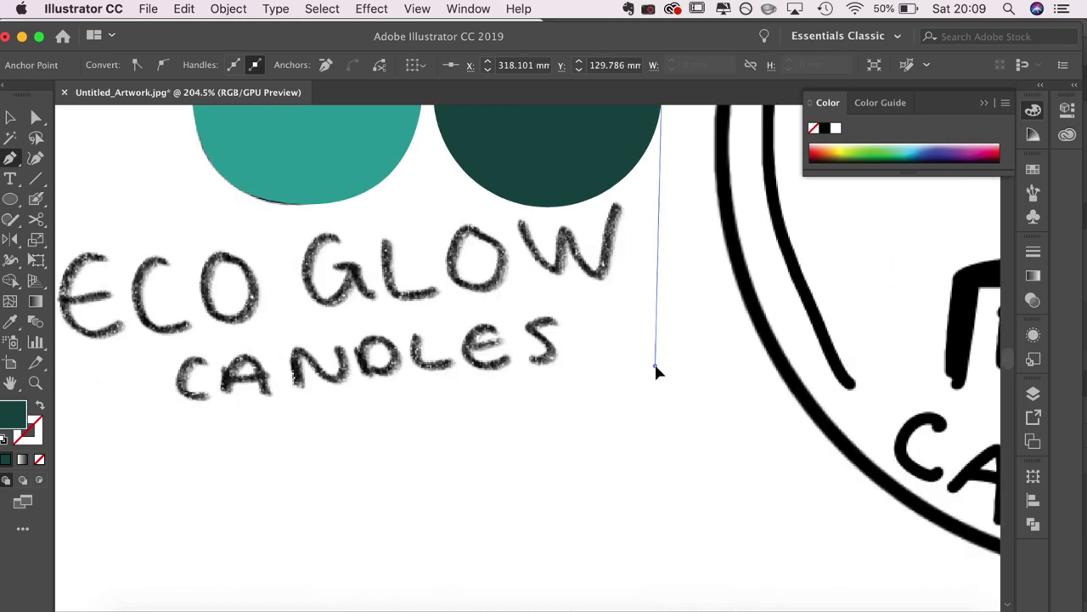
scroll(605, 348, "down", 2)
left_click_drag(602, 344, 602, 508)
key("a")
left_click(594, 376)
scroll(595, 376, "up", 3)
scroll(595, 376, "right", 1)
left_click(531, 269)
scroll(578, 472, "up", 1)
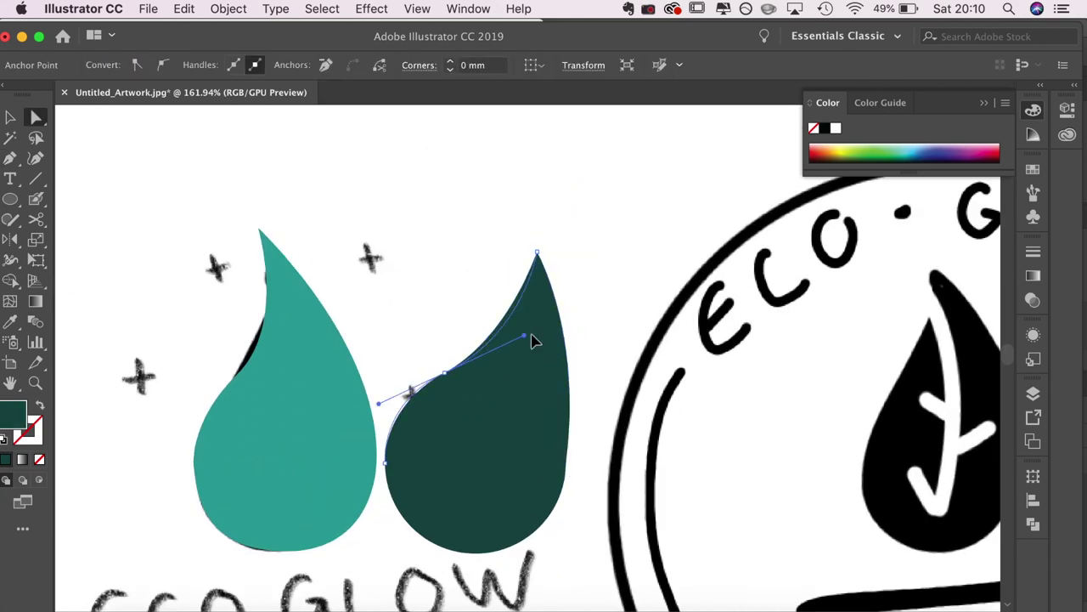
left_click_drag(548, 350, 590, 343)
key("p")
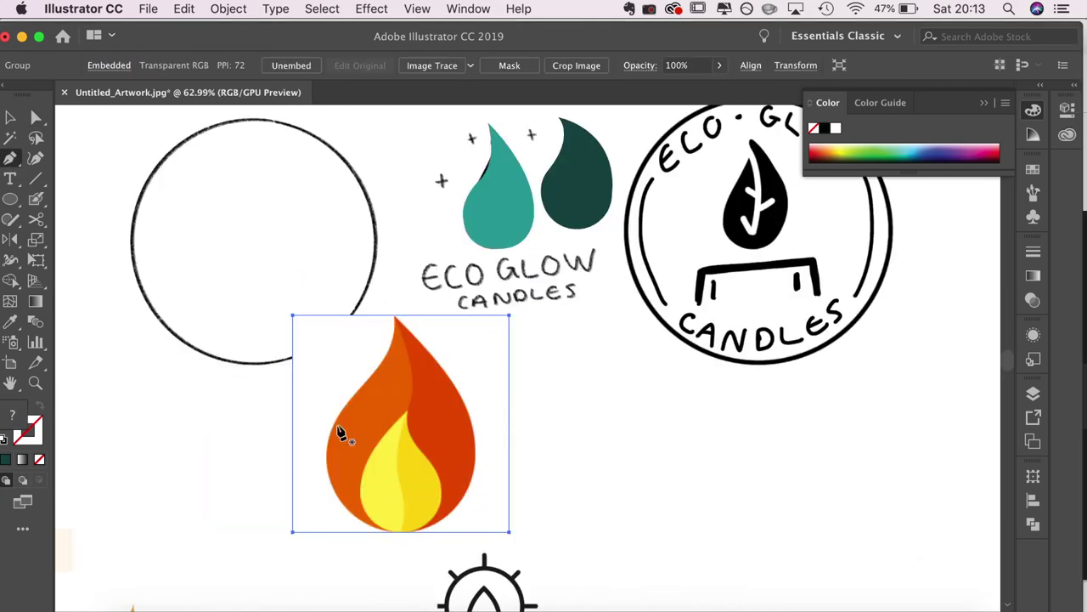
left_click(393, 317)
Close a pointed cap shape over the flame and line up a circle on its round base.
left_click_drag(350, 400, 292, 465)
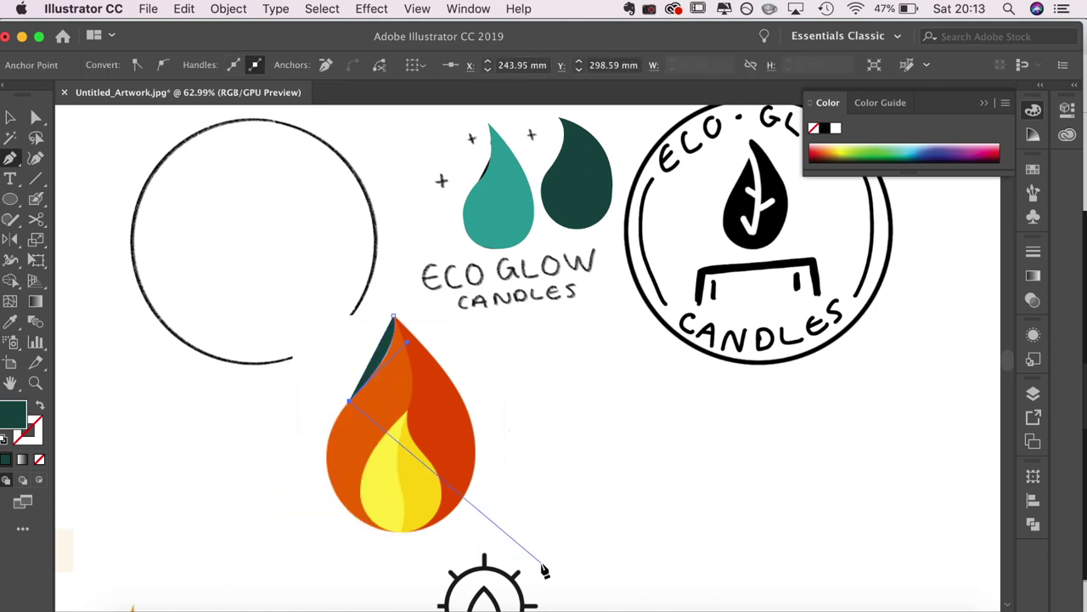
left_click(463, 401)
left_click(393, 317)
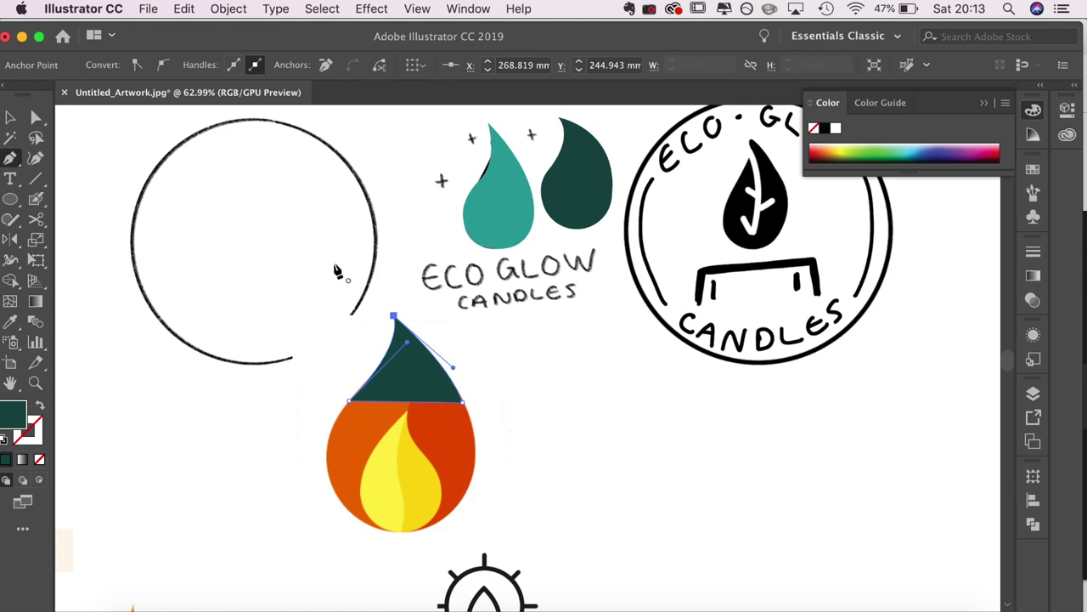
key("super+shift+a")
key("l")
left_click_drag(398, 457, 448, 496)
key("v")
left_click(548, 465)
Adjust the drop's left and right anchor points to reshape its curves.
scroll(399, 382, "up", 4)
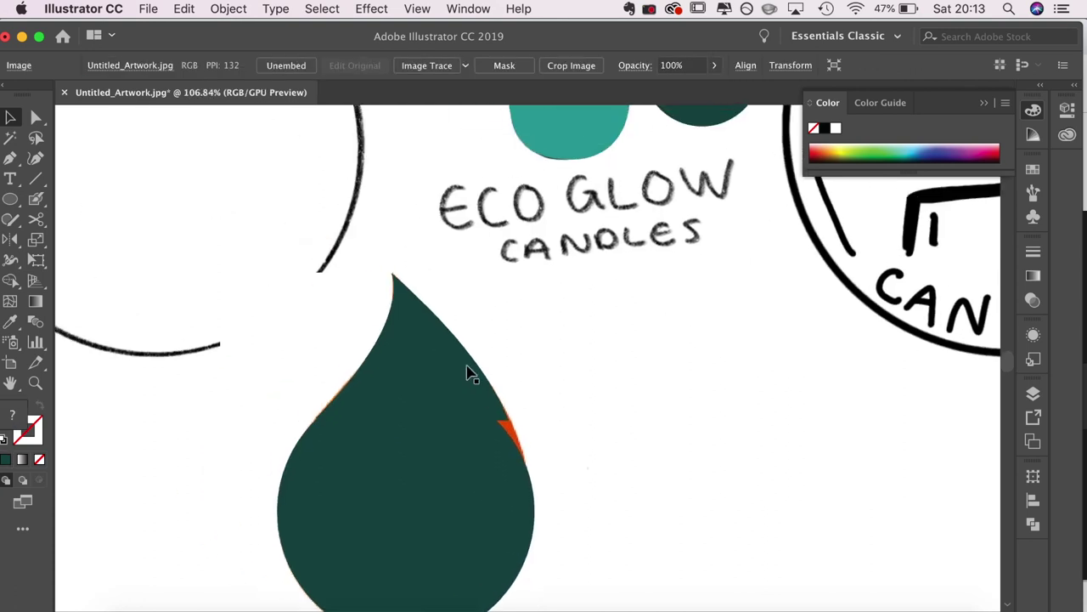
left_click(468, 377)
key("a")
left_click(319, 424)
left_click(468, 484)
scroll(335, 339, "up", 3)
left_click(704, 491)
left_click_drag(629, 257, 679, 303)
left_click(751, 361)
scroll(757, 429, "down", 5)
scroll(751, 438, "right", 5)
left_click(573, 350)
Select the whole drop, bring up the Pathfinder panel, and pick an outline point.
left_click(449, 408)
left_click(497, 351)
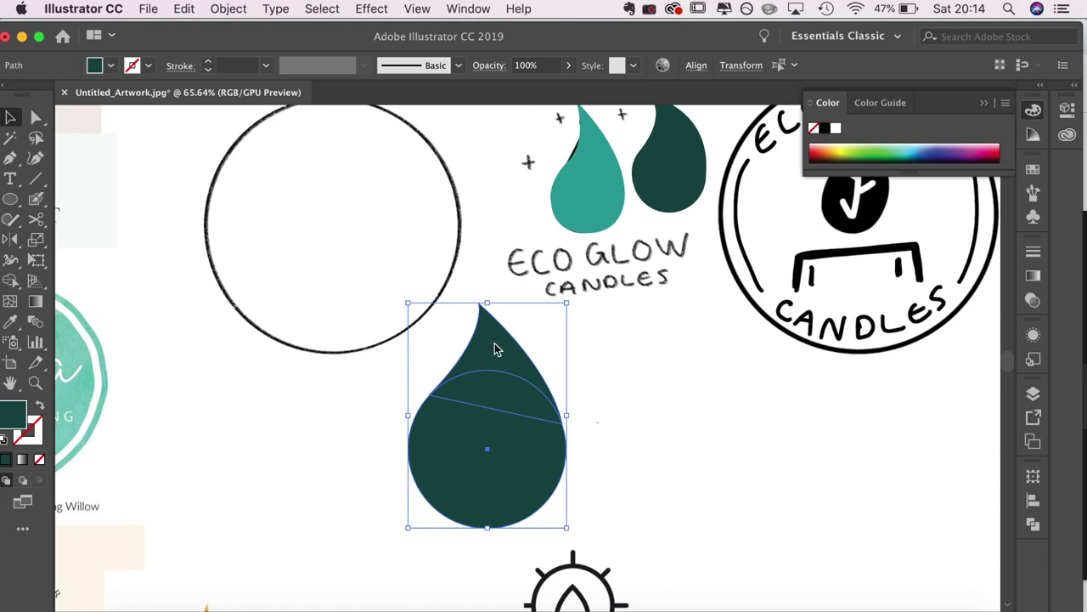
left_click(1033, 526)
key("a")
scroll(660, 481, "up", 5)
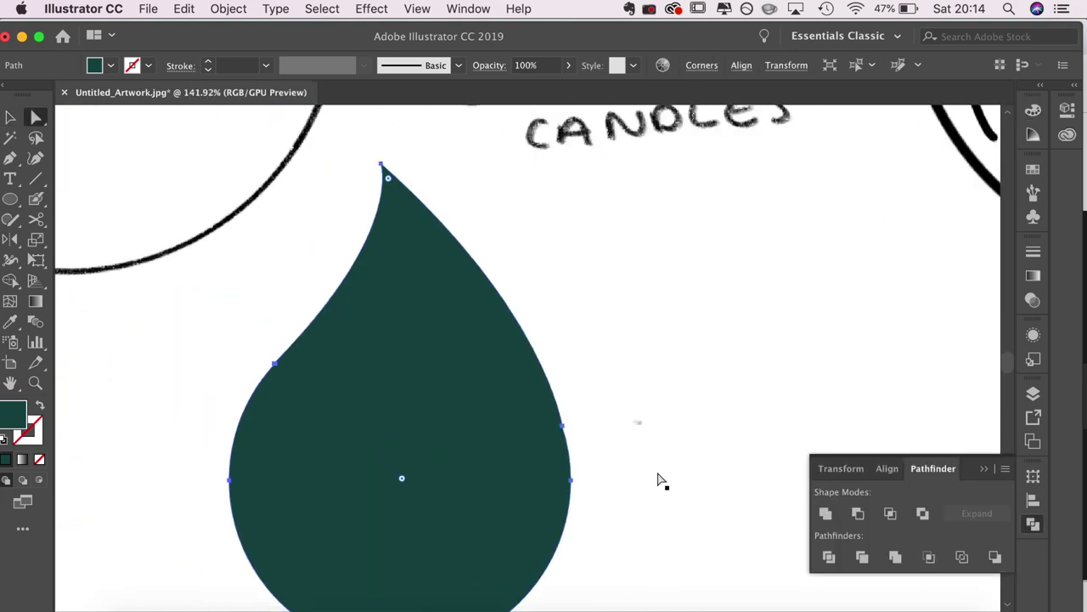
left_click(573, 466)
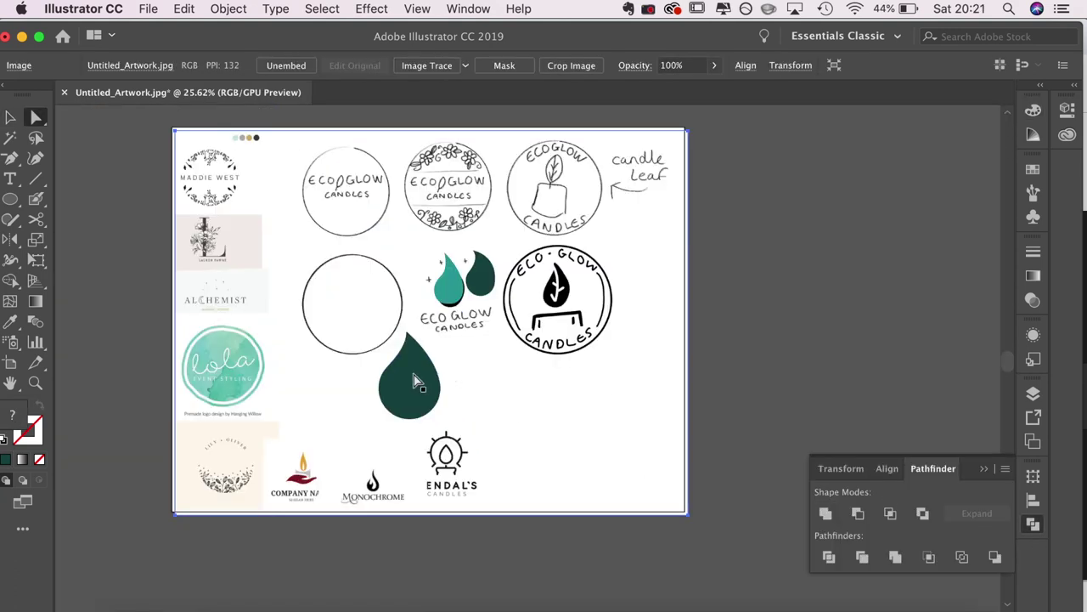
Add a new artboard right of the moodboard and copy the teal drop onto it.
key("shift+o")
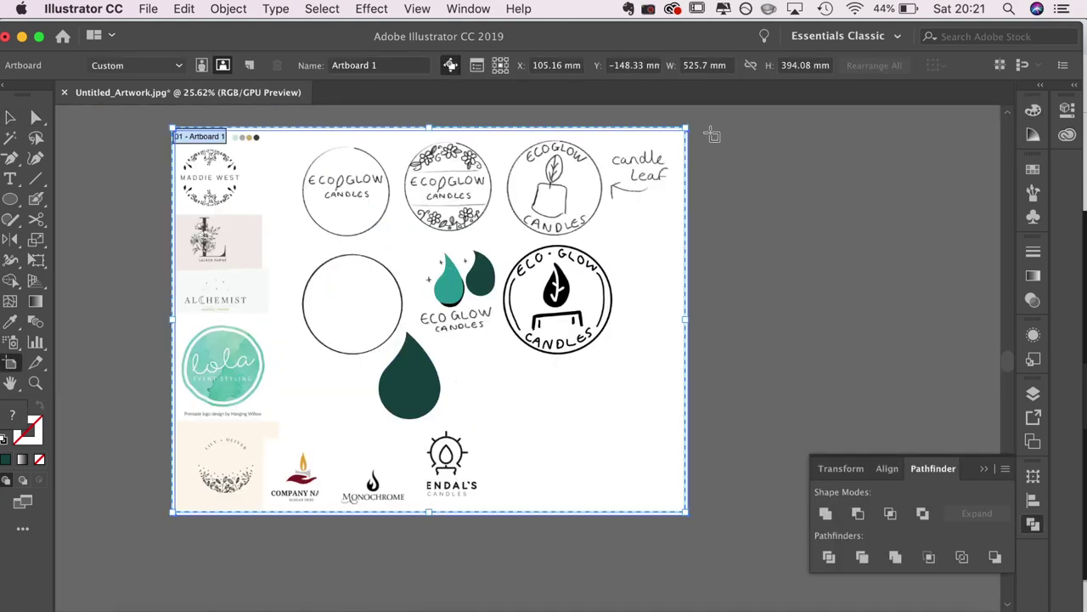
left_click_drag(697, 122, 977, 392)
scroll(679, 340, "right", 5)
key("v")
left_click_drag(247, 406, 680, 255)
key("super+shift+a")
Place 'Eco Glow' text below the copied drop and enlarge it.
key("t")
left_click(634, 321)
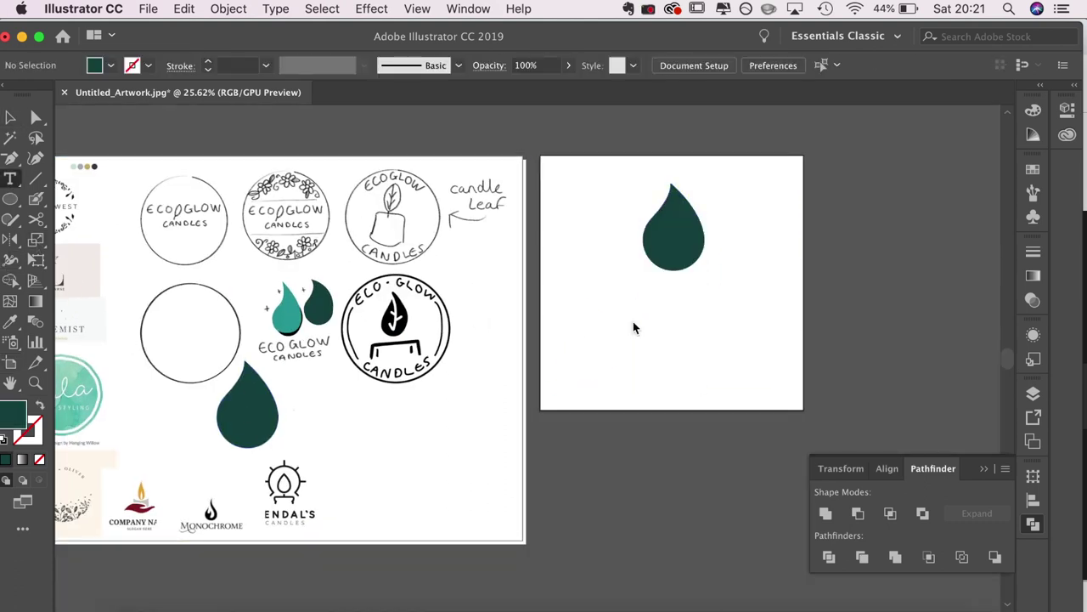
key("super+shift+period")
key("super+shift+period")
key("super+shift+period")
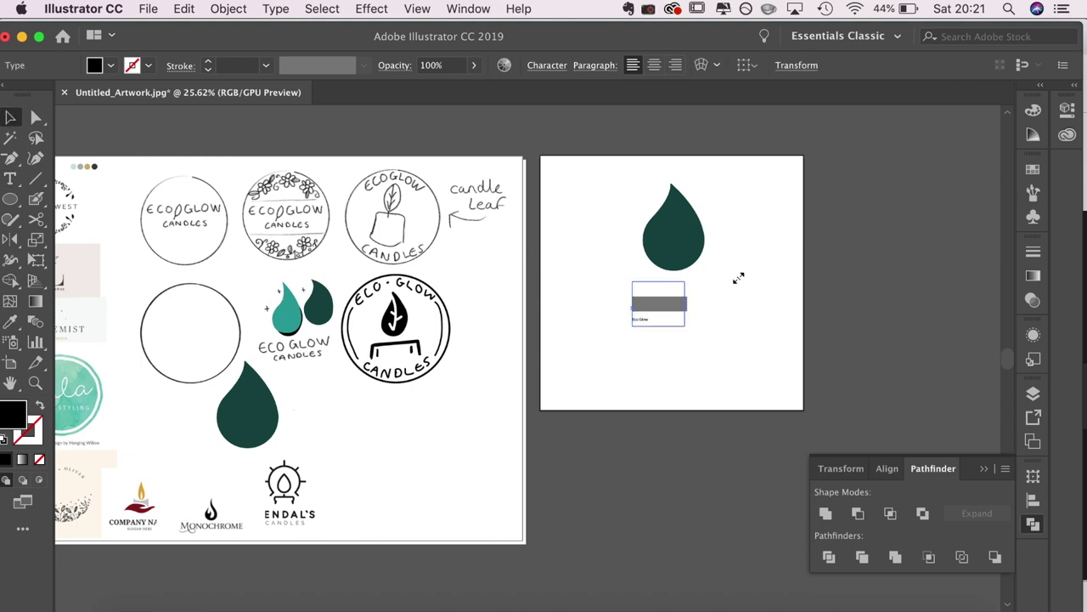
type("Eco Glow")
key("Escape")
scroll(722, 272, "up", 5)
scroll(680, 305, "down", 1)
key("Return")
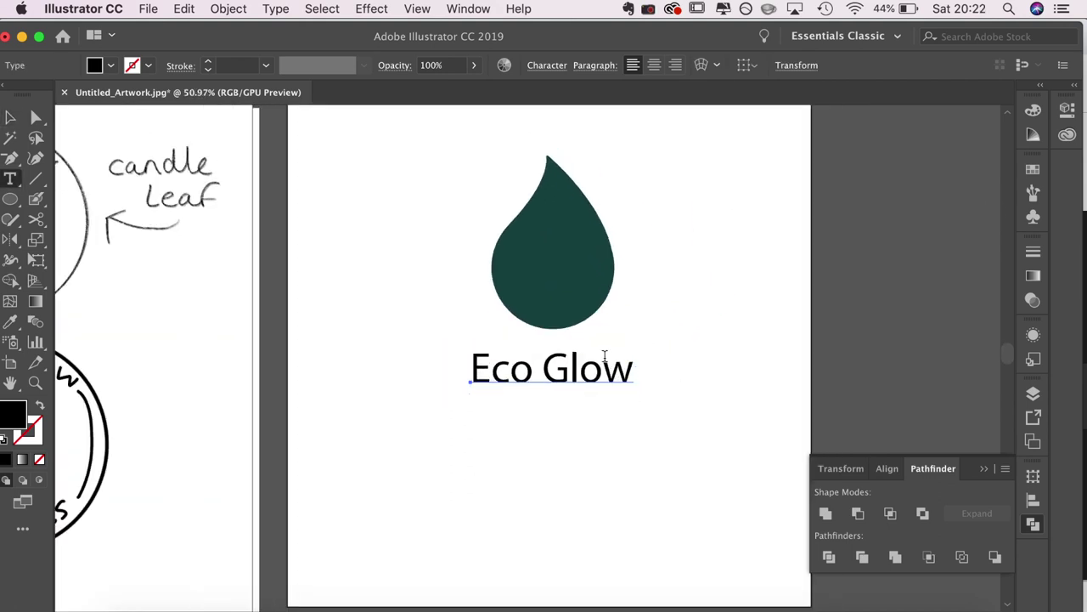
key("super+a")
scroll(636, 111, "right", 5)
Browse fonts in the character settings, then type 'CANDLE' as the second text line.
left_click(547, 65)
left_click(553, 93)
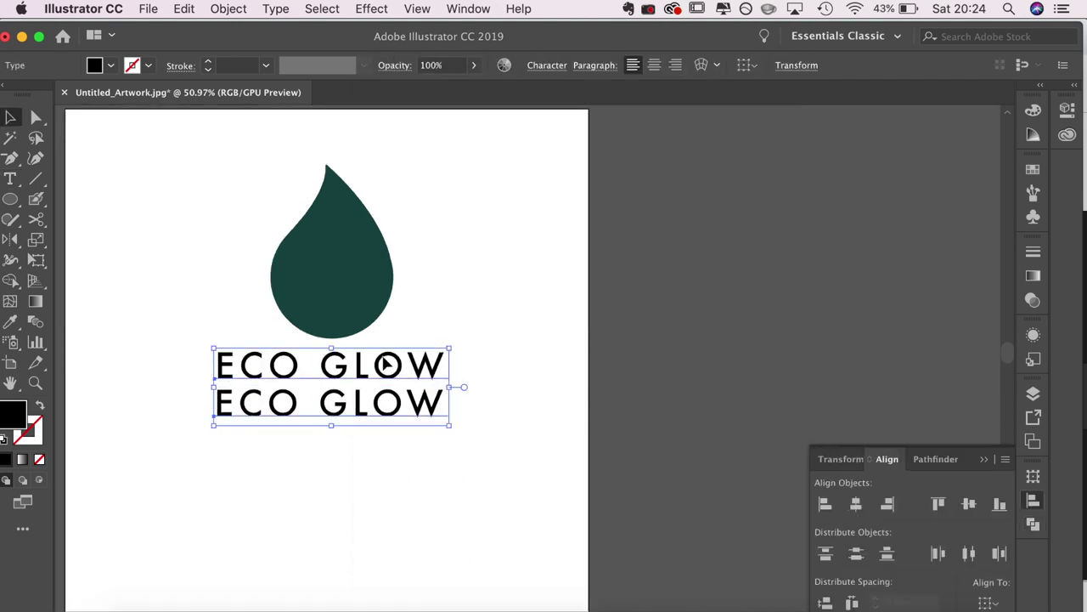
key("super+a")
left_click(643, 445)
key("t")
triple_click(337, 408)
type("CANDLE")
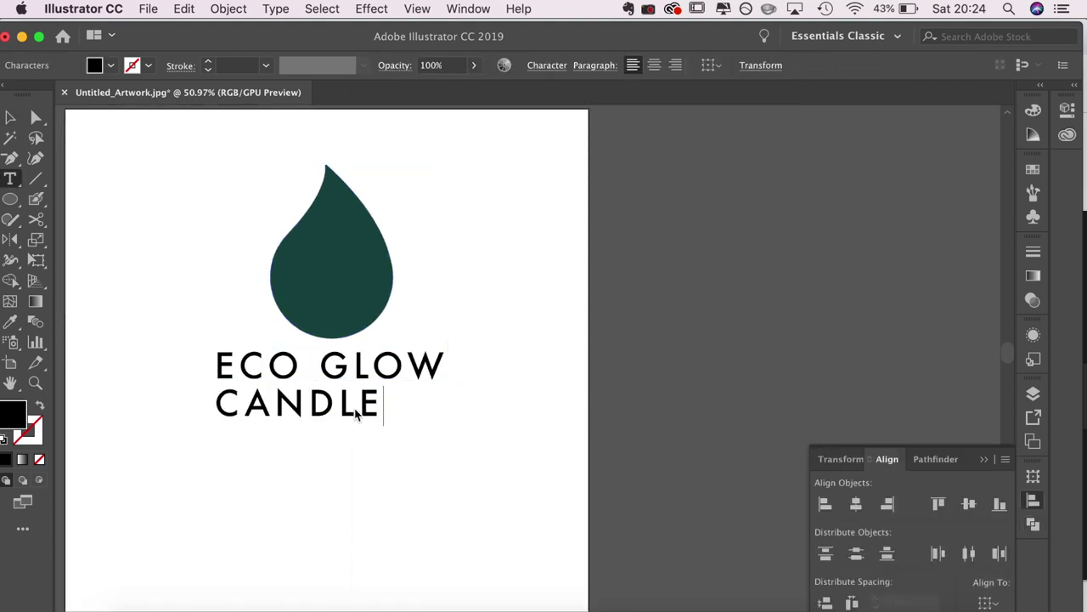
Centre the CANDLES line and shrink it beneath ECO GLOW.
triple_click(356, 413)
left_click(655, 65)
left_click(10, 117)
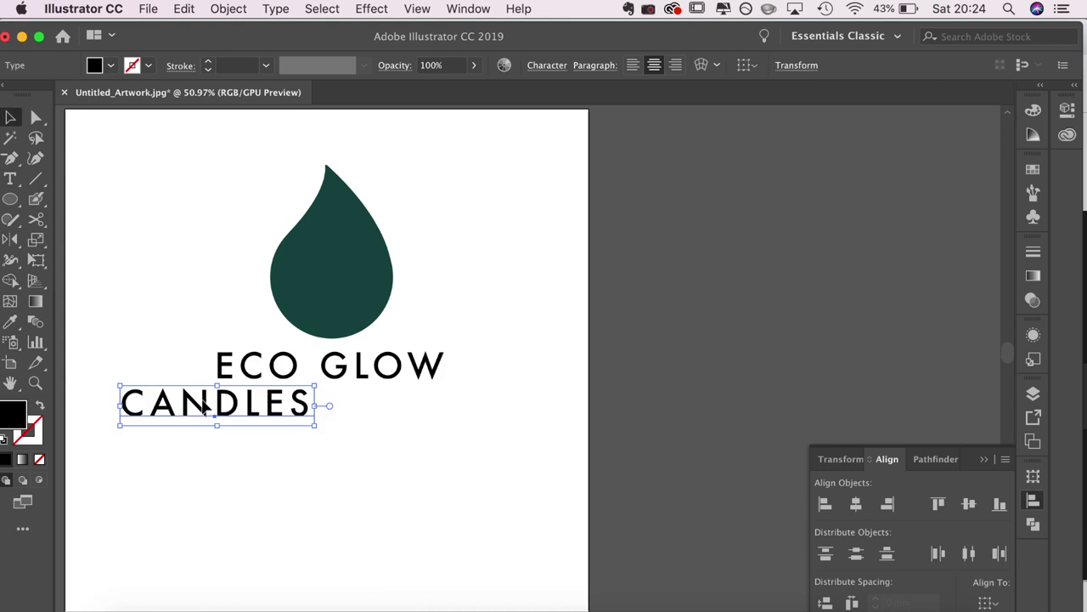
left_click(413, 437)
left_click(417, 412)
left_click_drag(431, 425, 360, 400)
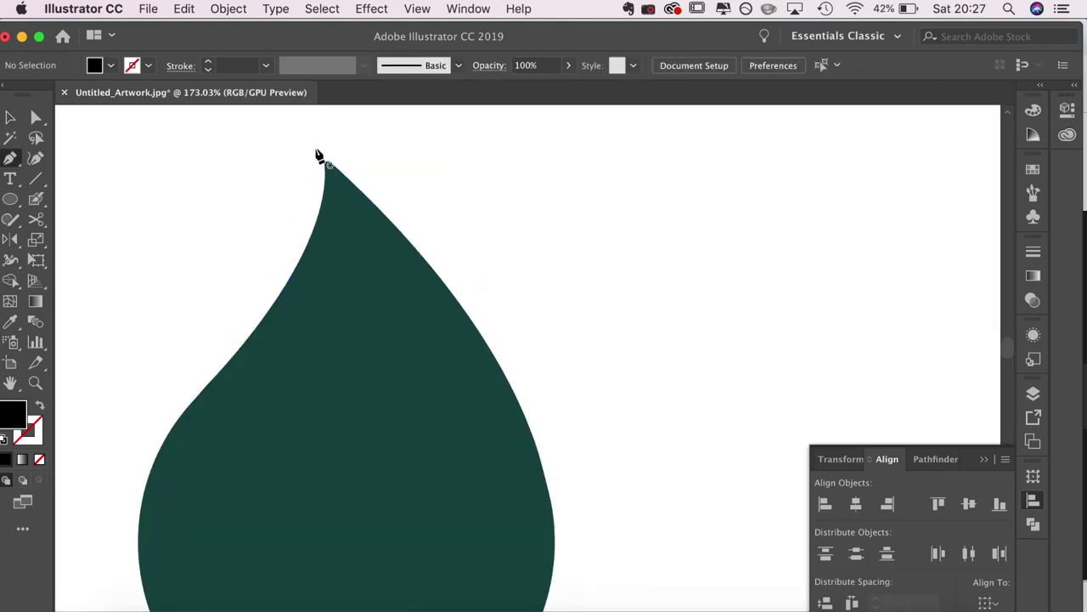
Start a curved vein path from above the leaf tip toward its base.
left_click(340, 214)
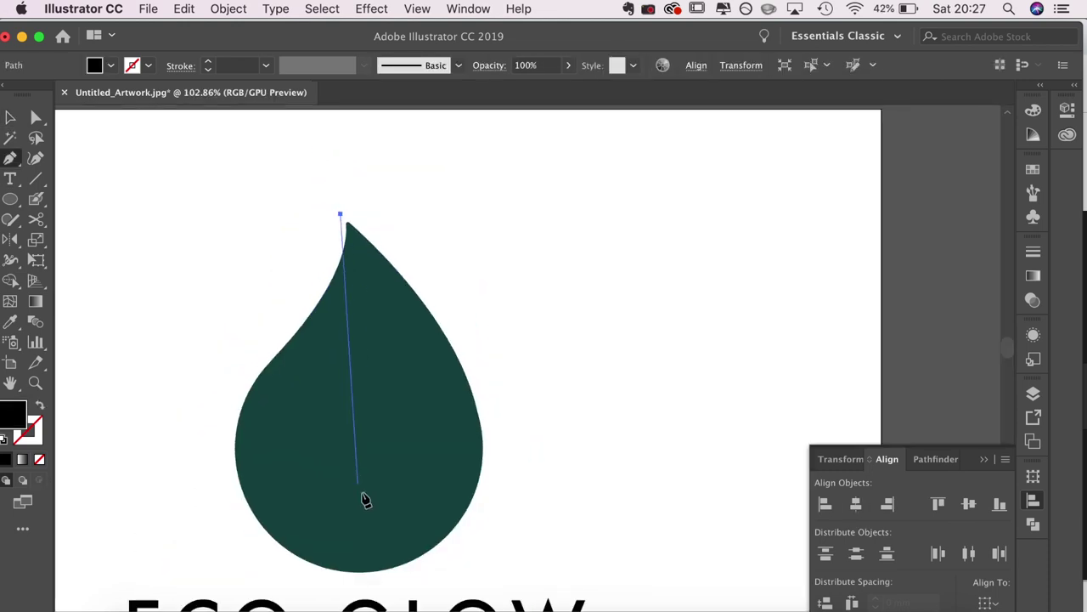
scroll(365, 500, "down", 3)
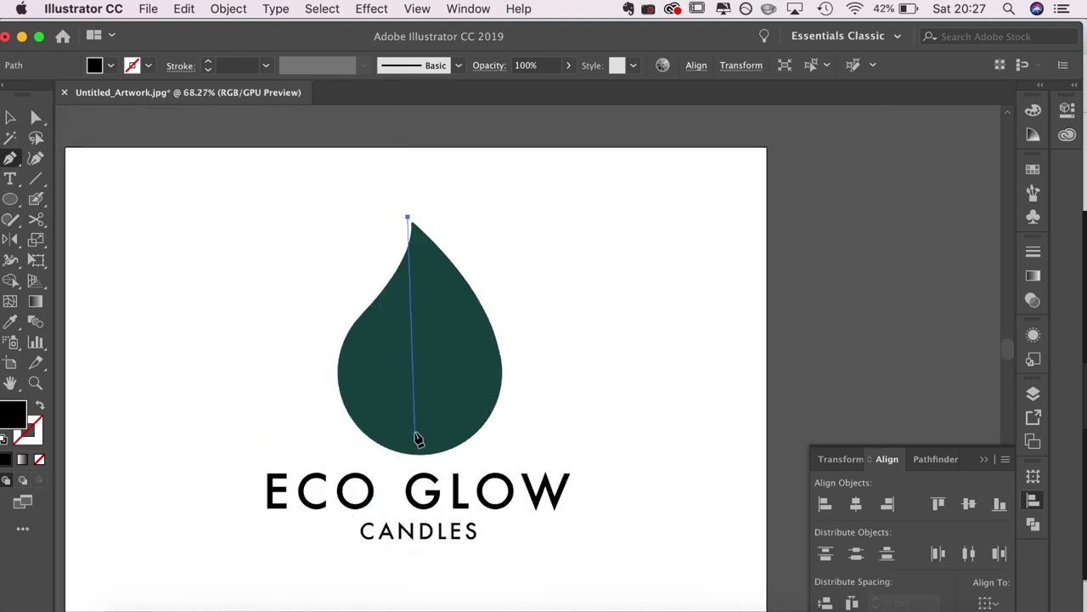
left_click_drag(413, 433, 344, 510)
key("super+z")
key("super+z")
Extend the vein curve below the leaf and make it a 9 pt black stroke with round caps.
mouse_move(393, 421)
left_mouse_down()
mouse_move(315, 462)
mouse_move(315, 500)
left_mouse_up()
key("shift+x")
left_click(1033, 251)
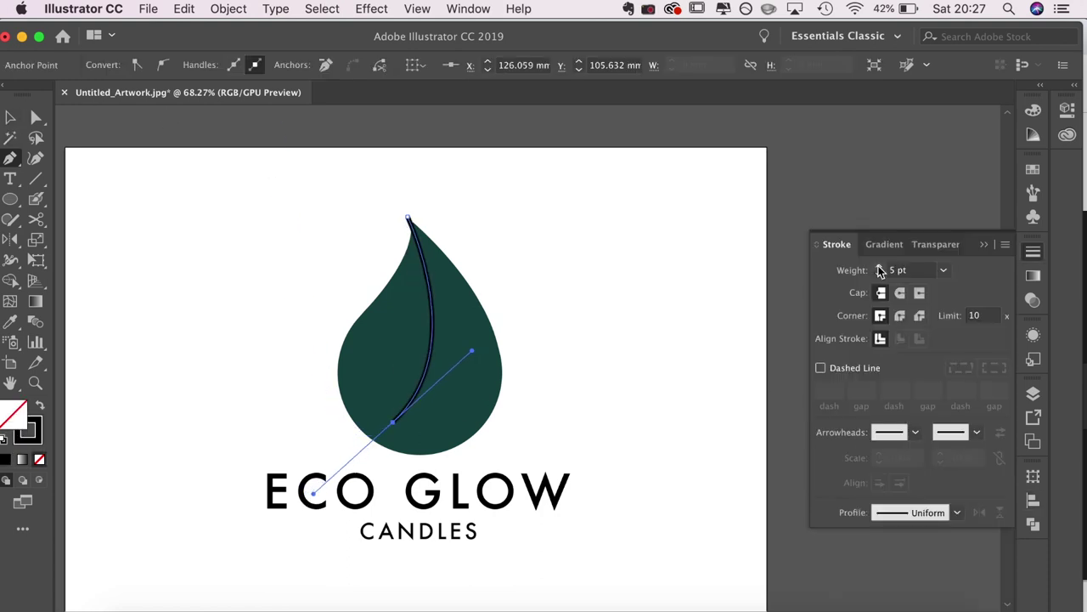
left_click(881, 267)
left_click(898, 294)
key("v")
left_click(706, 392)
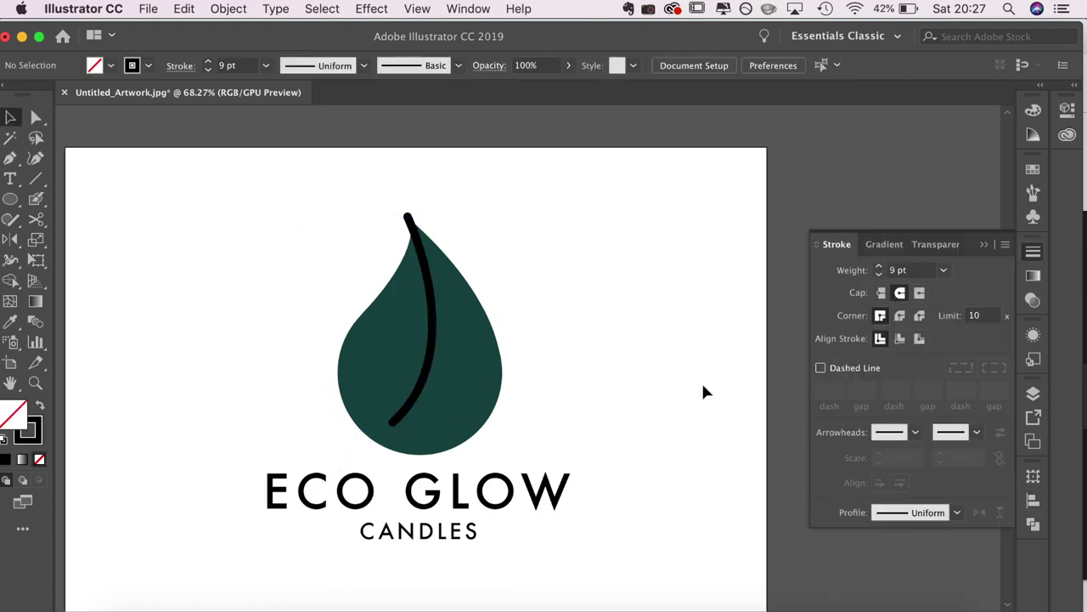
Draw the two short side veins branching off the stem.
key("p")
left_click(388, 361)
left_click(428, 362)
left_click(463, 344)
key("v")
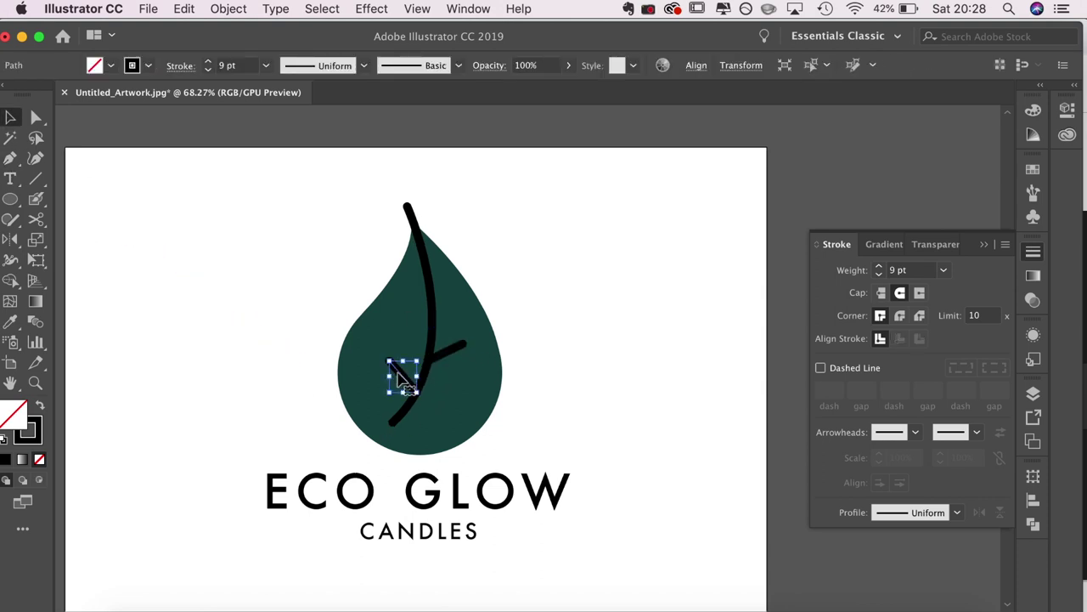
left_click(242, 448)
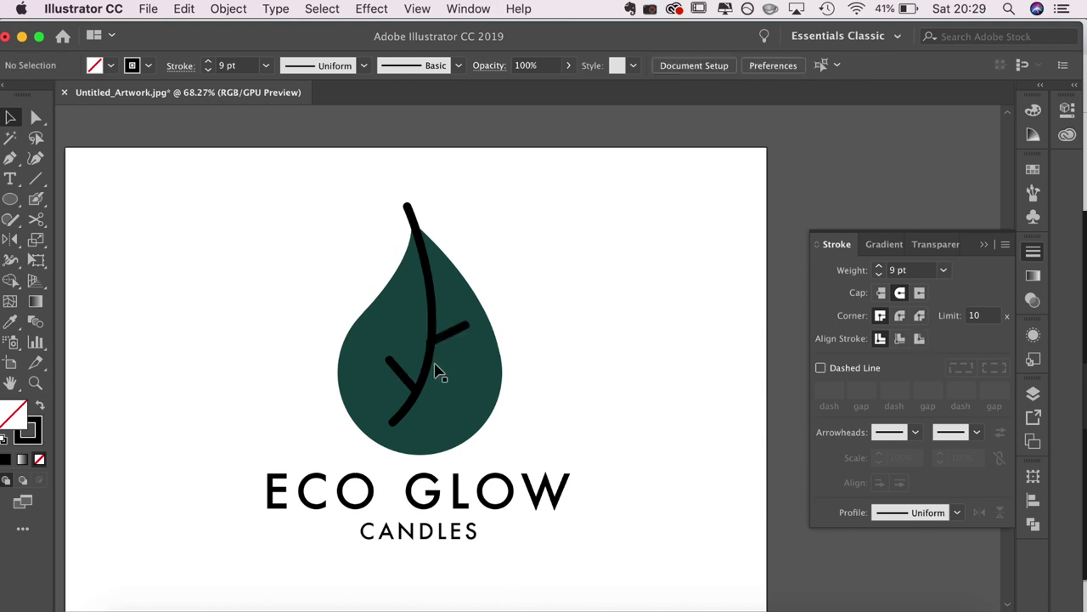
Tilt the leaf and veins slightly counter-clockwise and reshape the stem's curve.
key("super+a")
left_click_drag(507, 201, 495, 198)
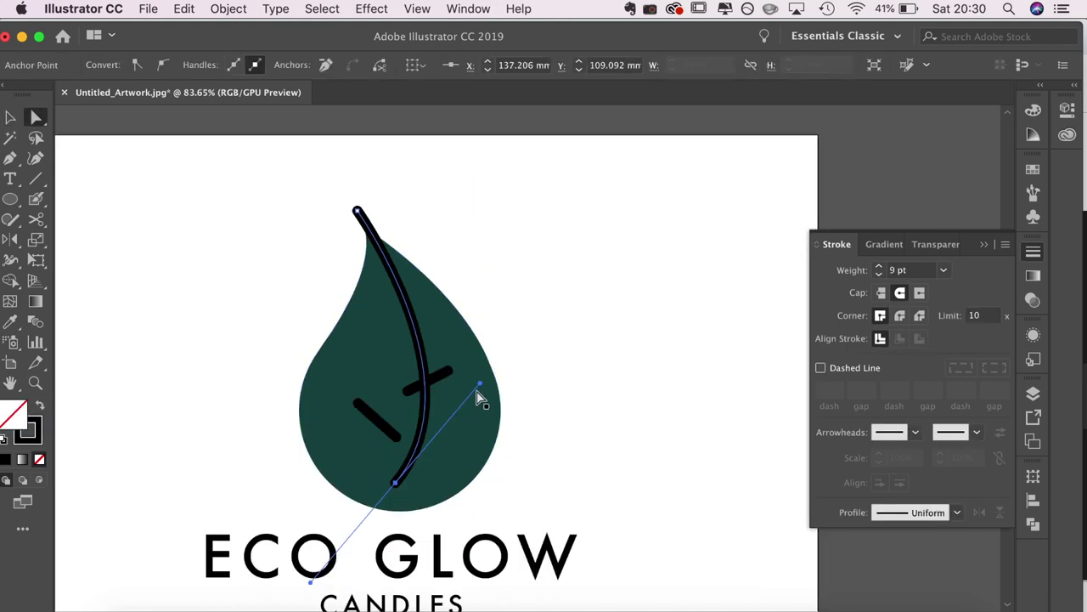
left_click_drag(478, 396, 442, 350)
left_click(599, 382)
left_click(374, 411)
left_click(442, 372)
left_click(449, 362)
left_click(566, 376)
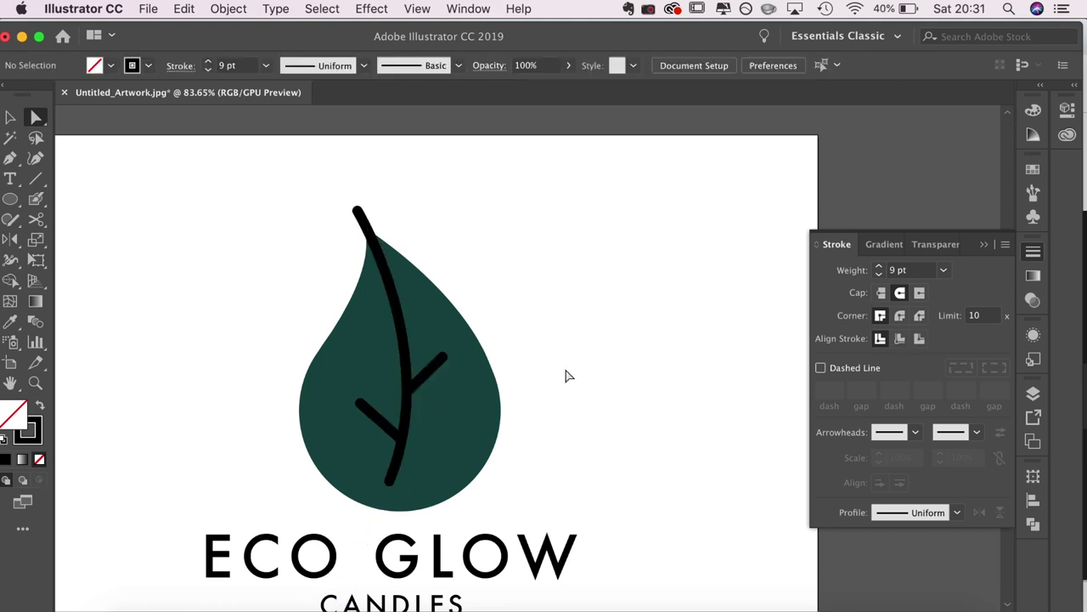
Select the stem and both side veins and convert them with Outline Stroke.
scroll(566, 376, "up", 3)
left_click(365, 406)
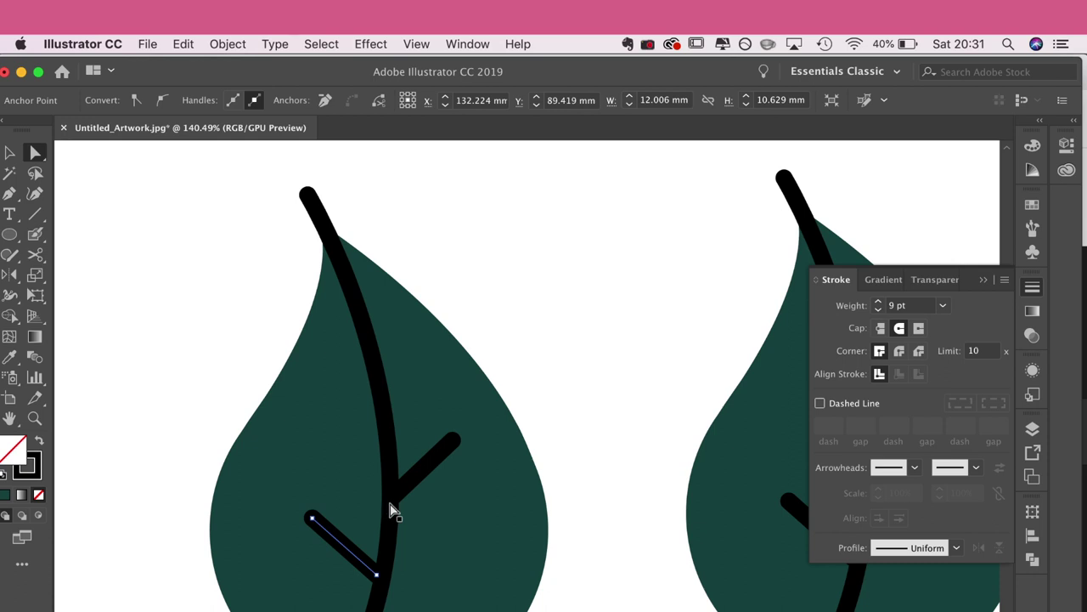
left_click(416, 486, "shift")
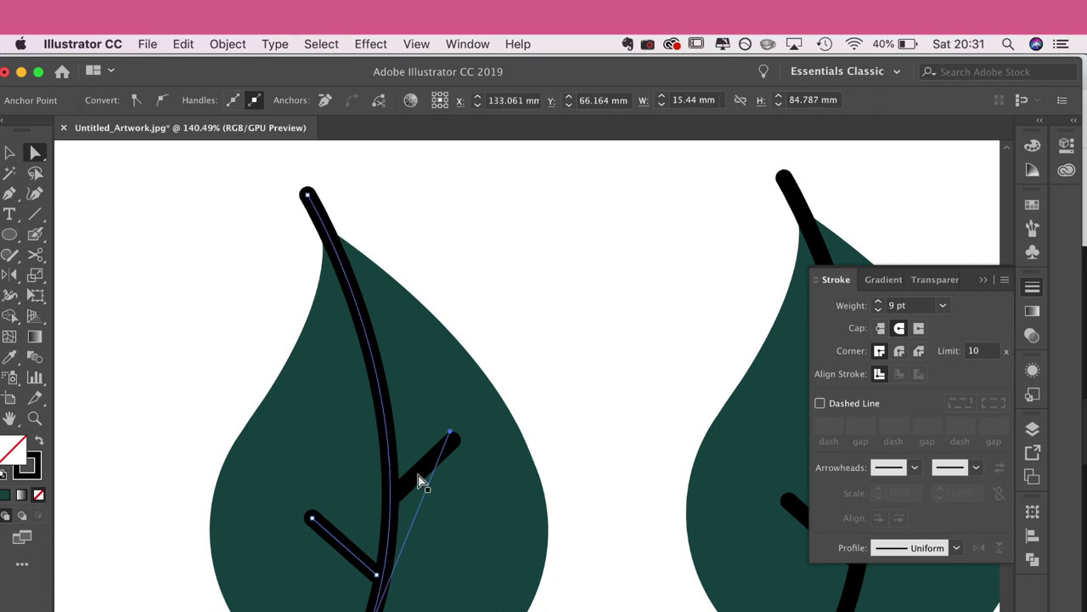
left_click(224, 49)
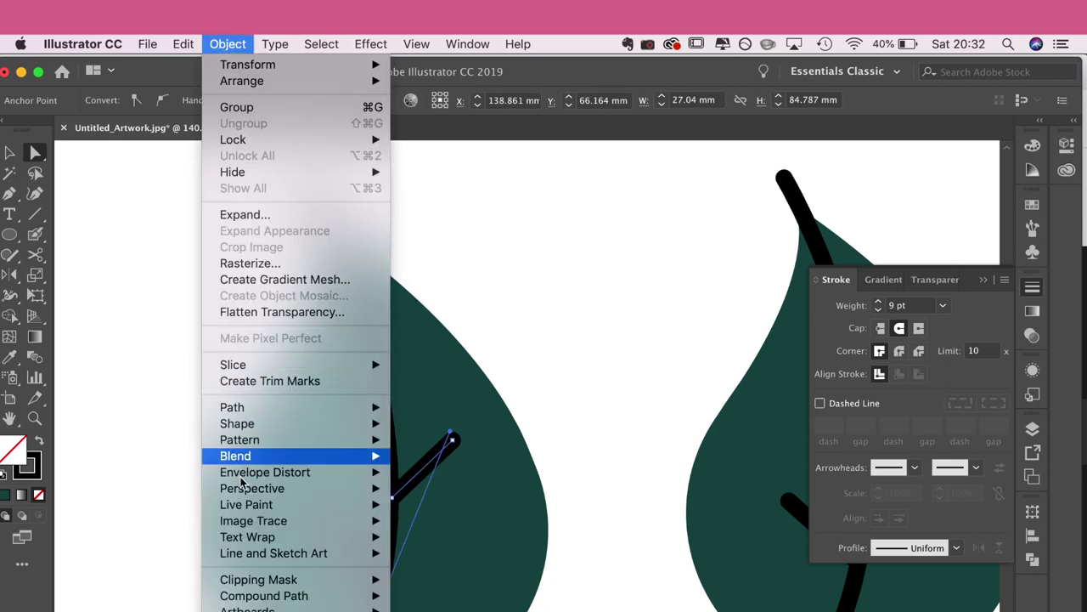
mouse_move(253, 408)
left_click(444, 450)
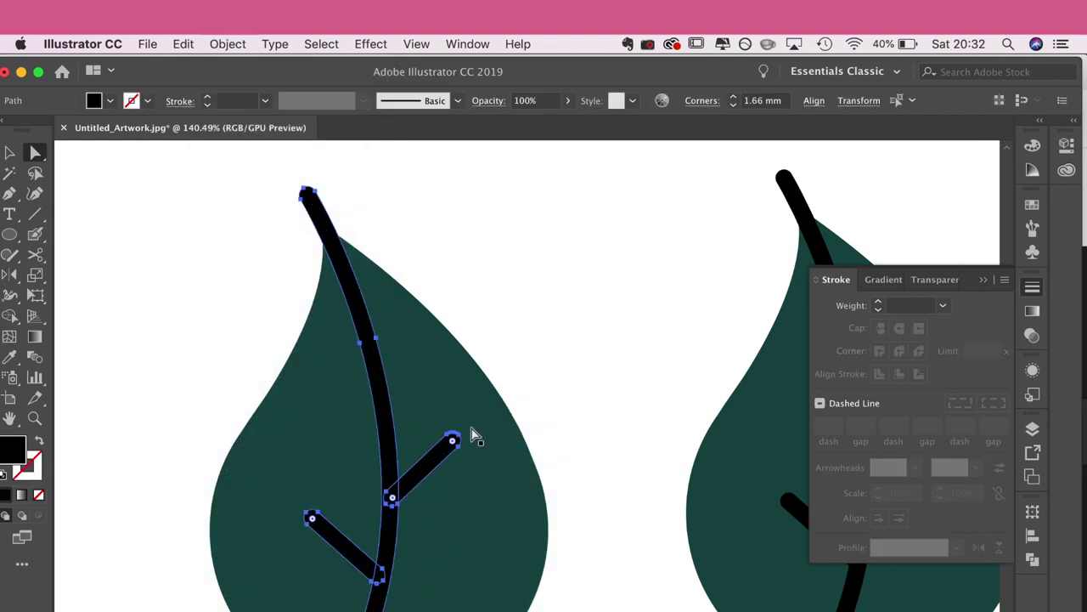
Merge the outlined stem and side veins into one shape with Pathfinder Unite.
scroll(569, 381, "down", 3)
scroll(570, 378, "up", 2)
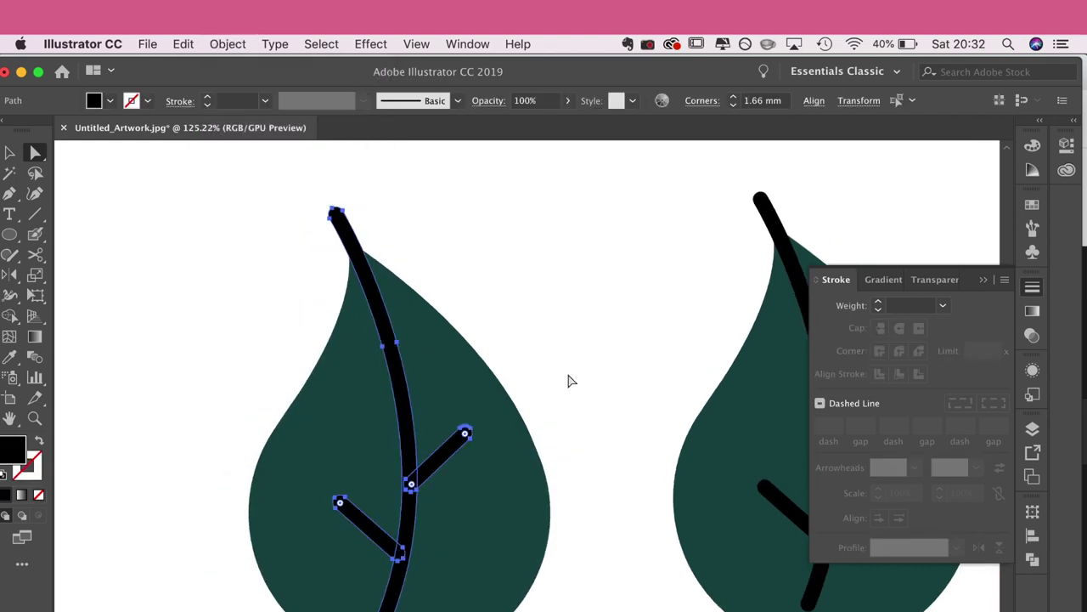
left_click(1033, 565)
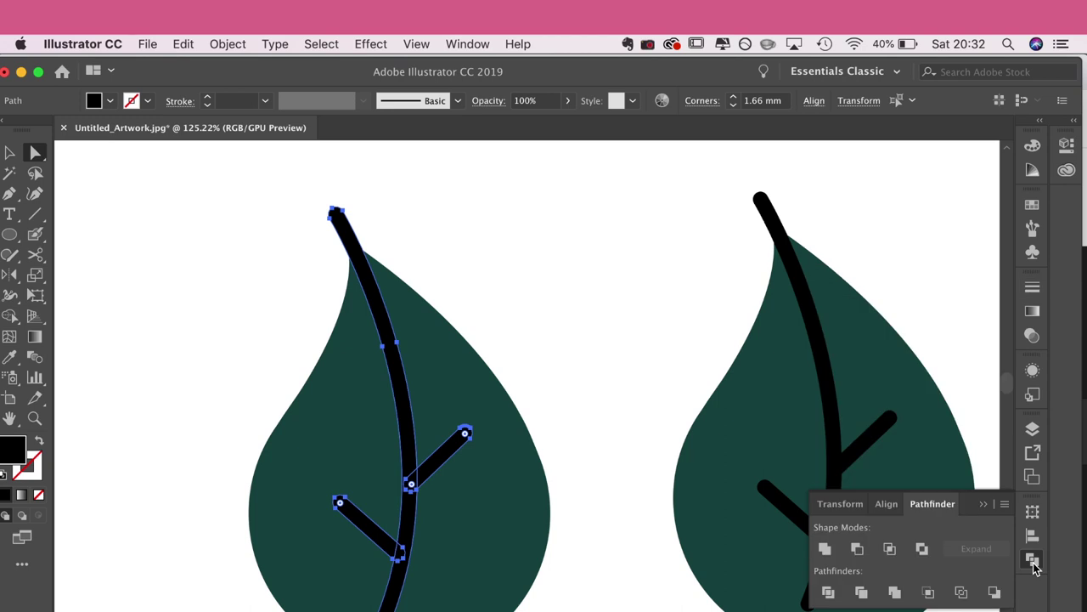
left_click(824, 550)
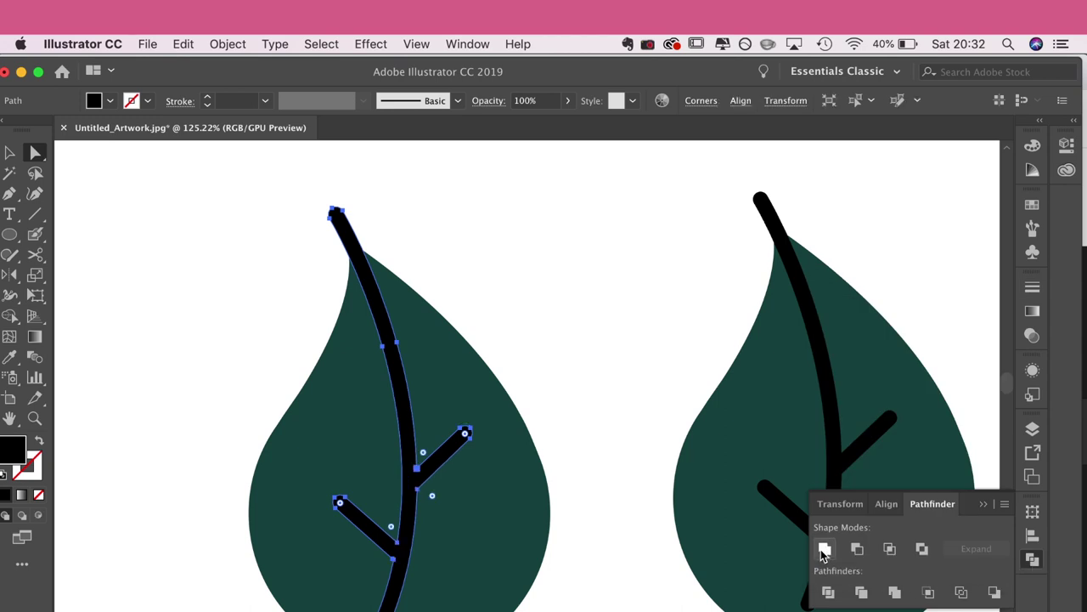
left_click(601, 414)
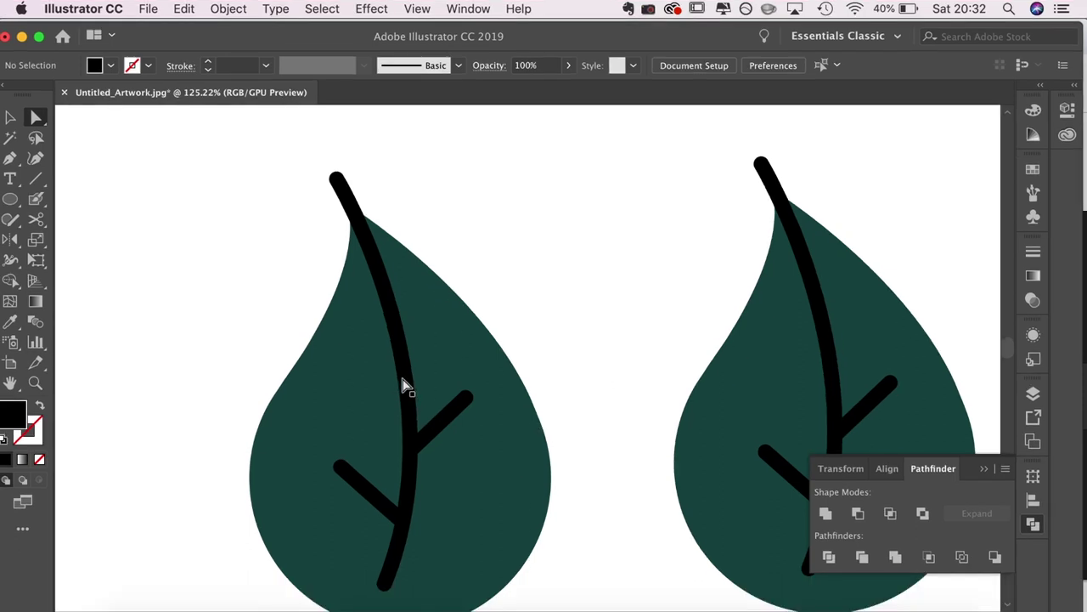
Cut the merged vein out of the left leaf with Pathfinder Minus Front.
left_click(403, 418)
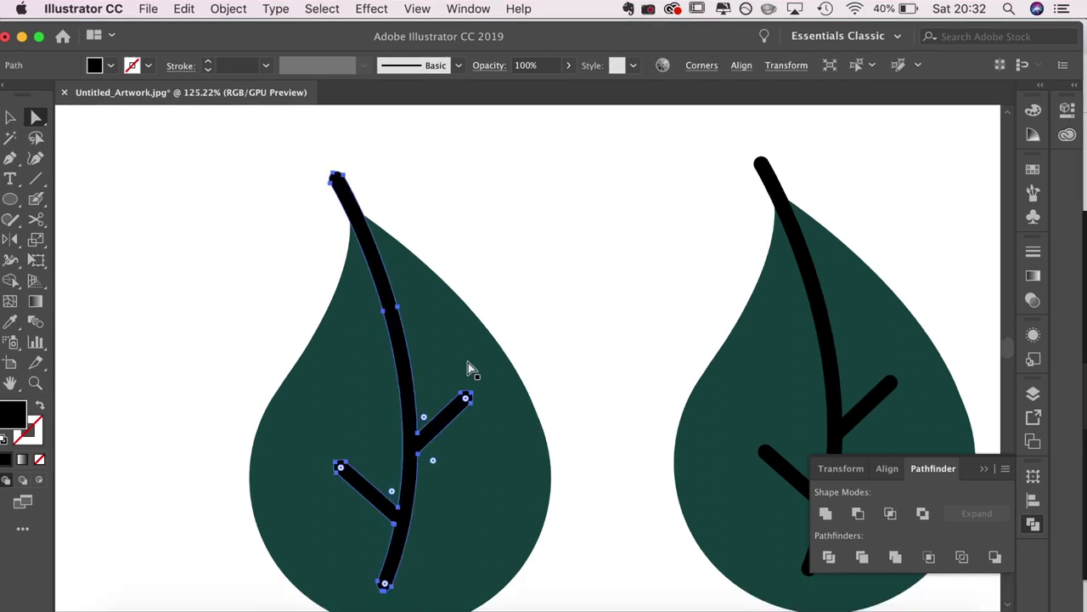
left_click(858, 514)
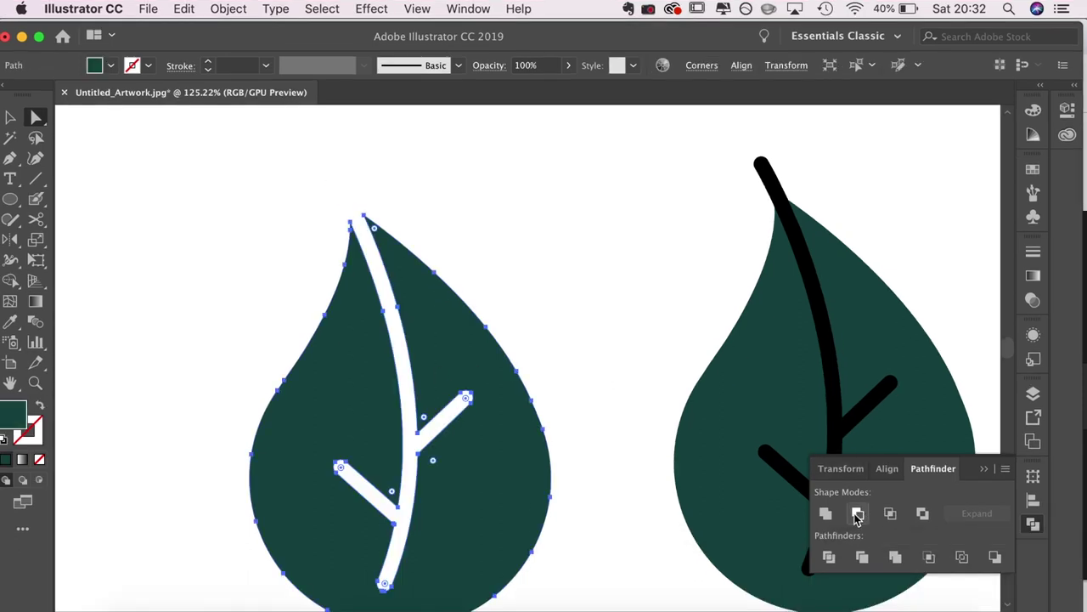
key("v")
left_click(613, 205)
key("super+minus")
Give the middle leaf's stem a tapered width profile in the Stroke panel.
scroll(612, 200, "down", 3)
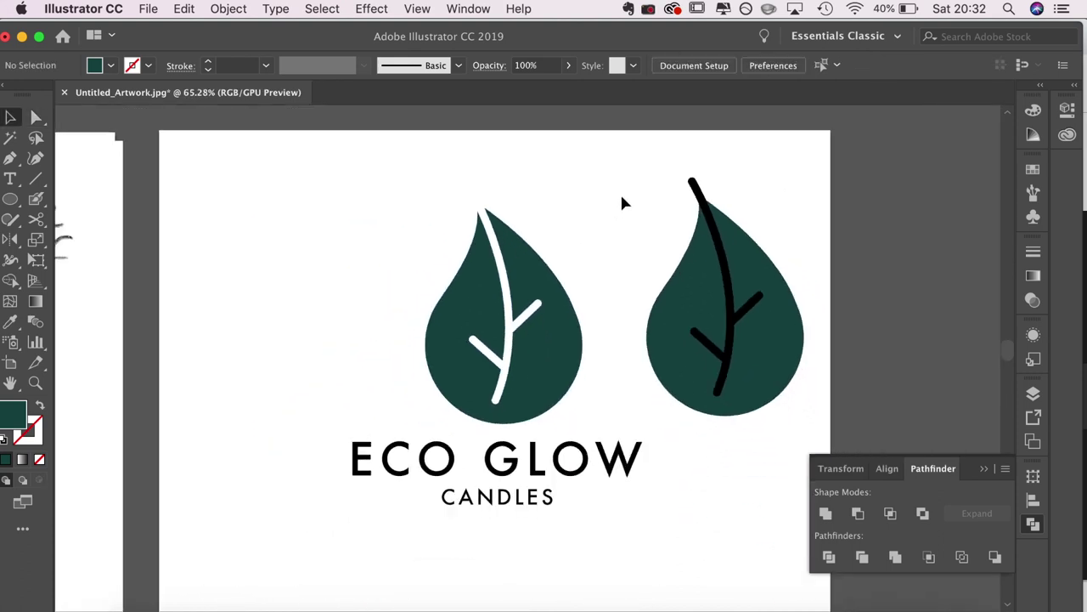
scroll(621, 203, "down", 2)
left_click(605, 204)
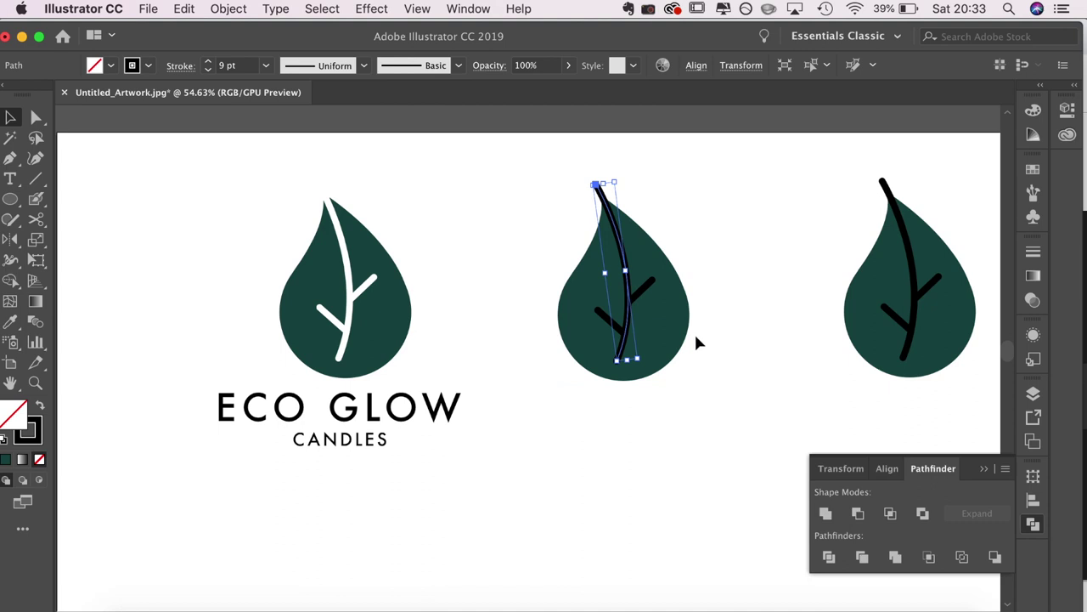
left_click(1033, 251)
left_click(957, 513)
left_click(900, 420)
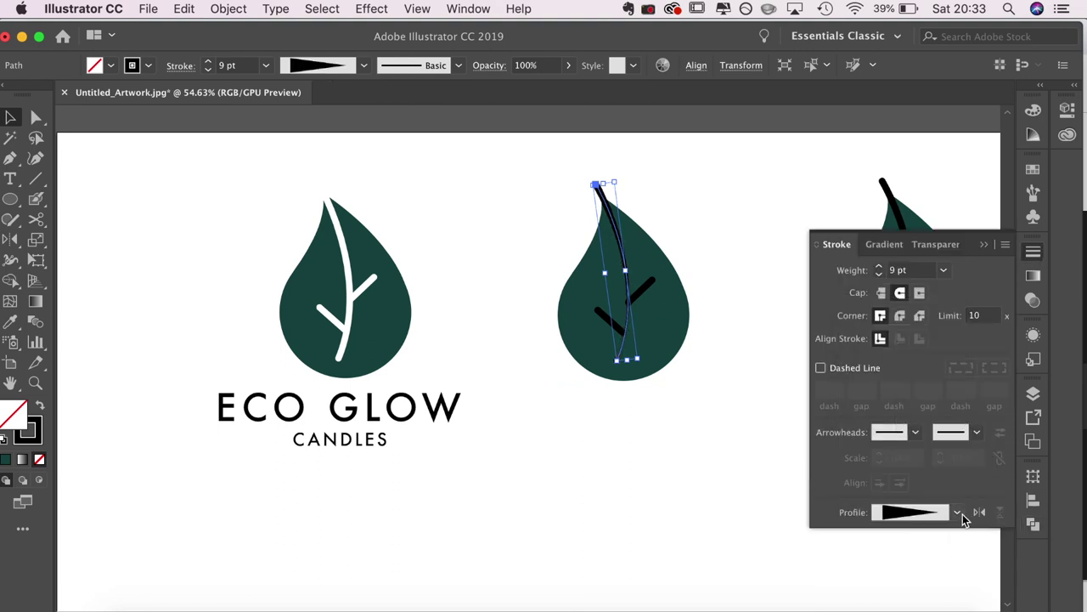
left_click(745, 432)
Apply the tapered width profile to both side branches, keeping it after trying another profile.
scroll(744, 433, "up", 5)
key("a")
left_click(452, 222)
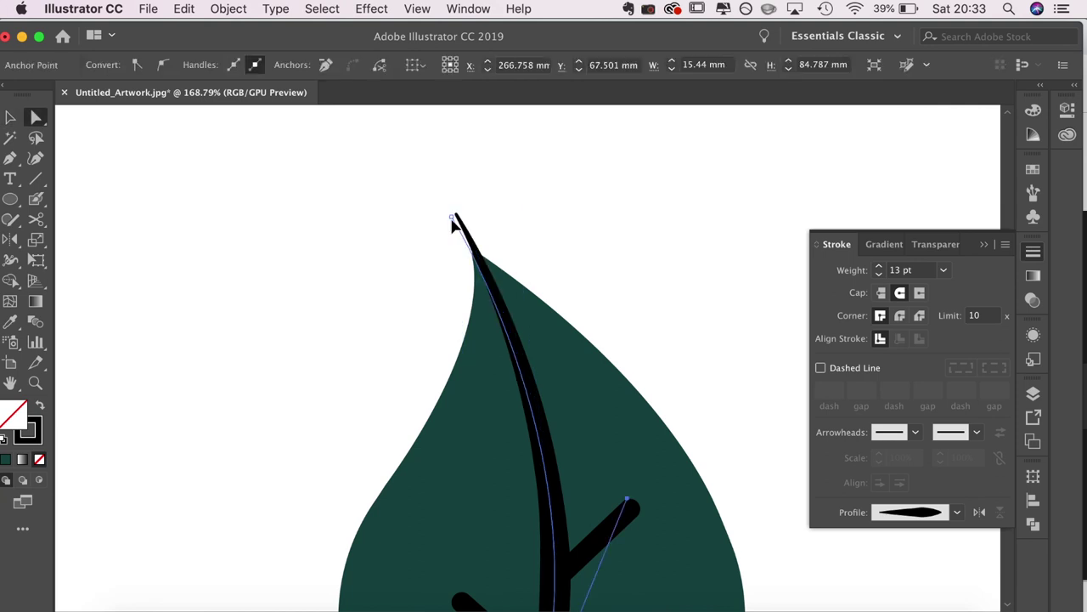
left_click(510, 204)
scroll(577, 217, "down", 5)
left_click(530, 437)
left_click(617, 355, "shift")
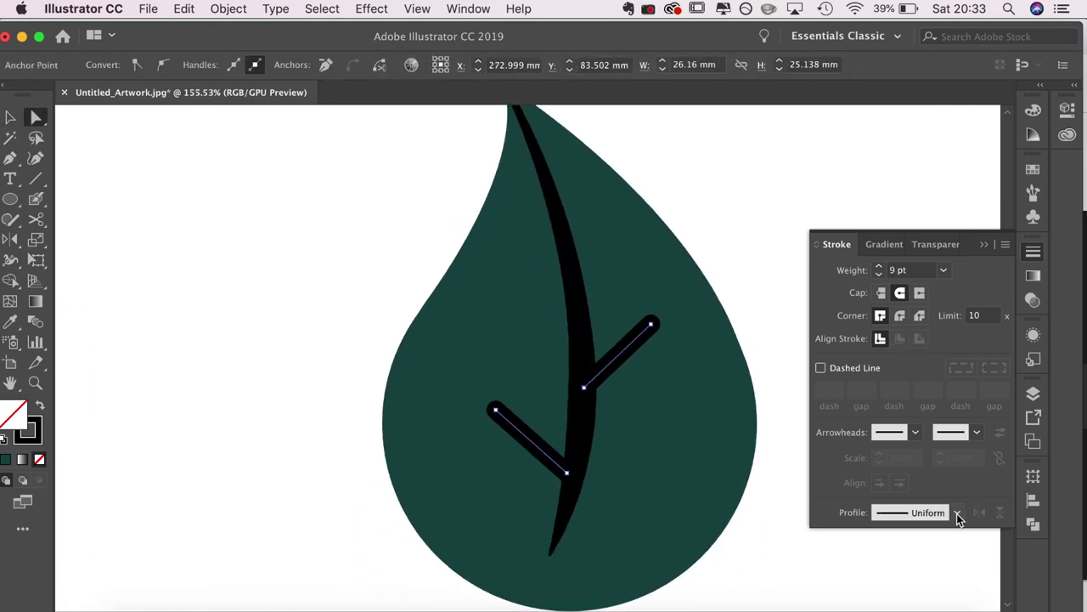
left_click(957, 514)
left_click(892, 423)
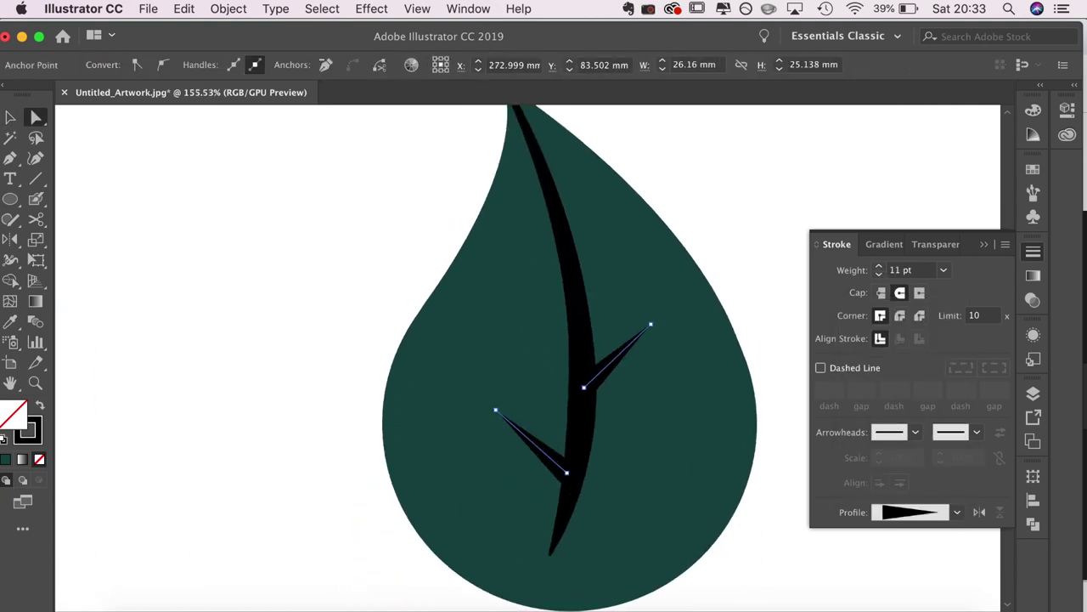
left_click(956, 512)
left_click(901, 357)
key("super+z")
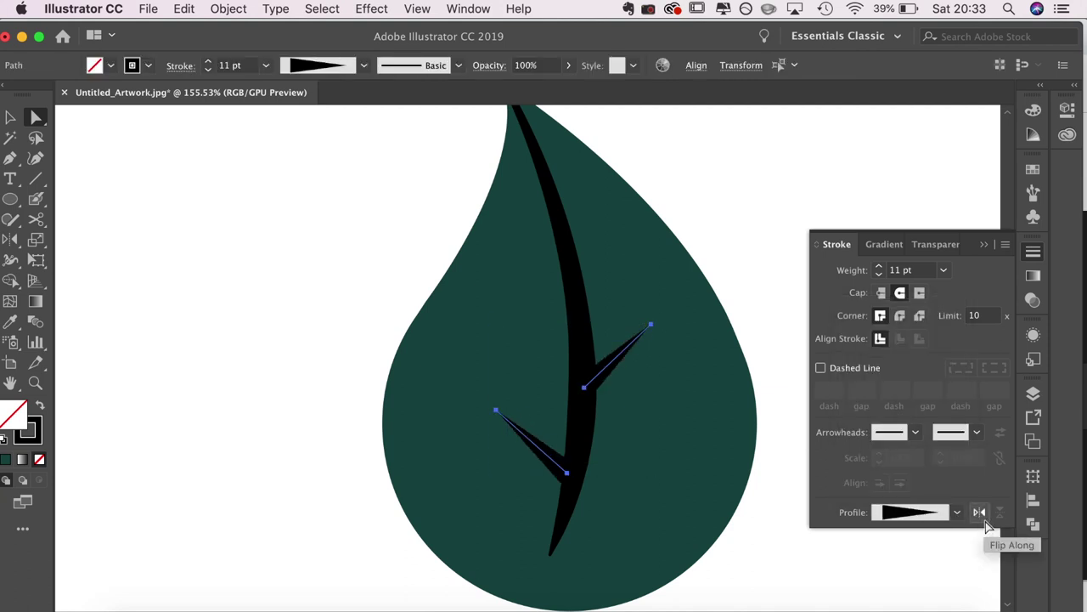
key("v")
left_click(790, 203)
Lengthen the lower branch and bend both branches into gentle curves.
left_click_drag(495, 410, 437, 417)
left_click_drag(10, 158, 80, 219)
left_click_drag(565, 473, 571, 505)
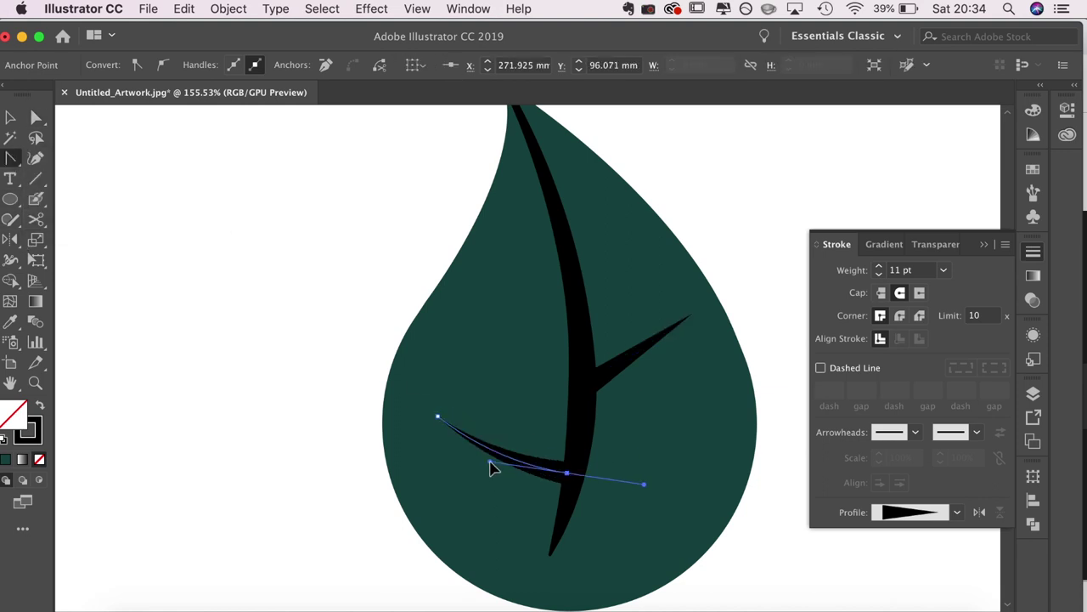
left_click(592, 387)
left_click_drag(643, 377, 638, 376)
Shrink the four-point star and place copies of it around the middle leaf.
key("v")
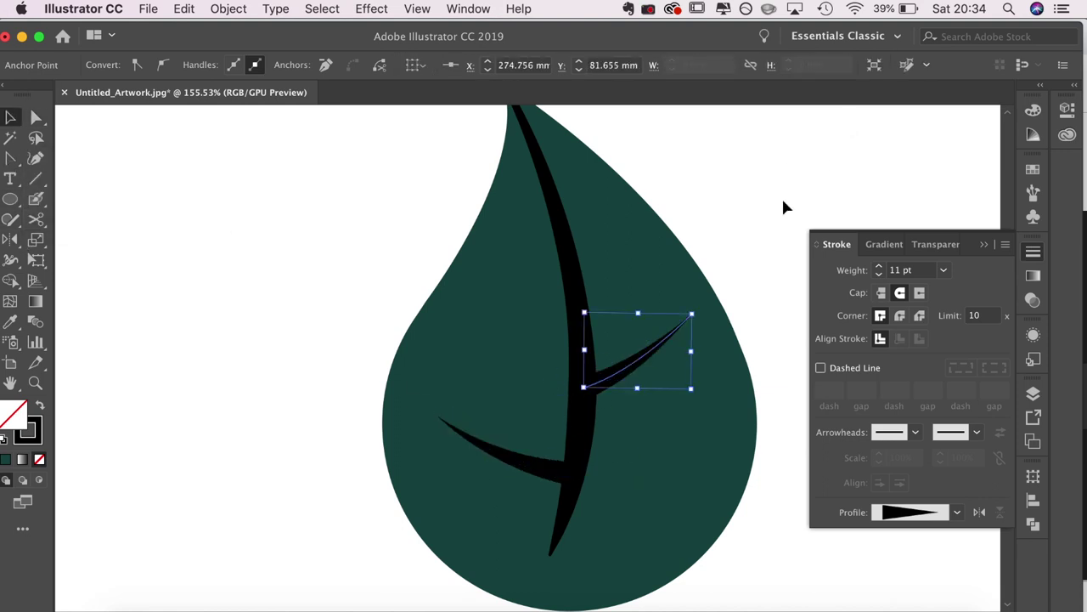
left_click(782, 200)
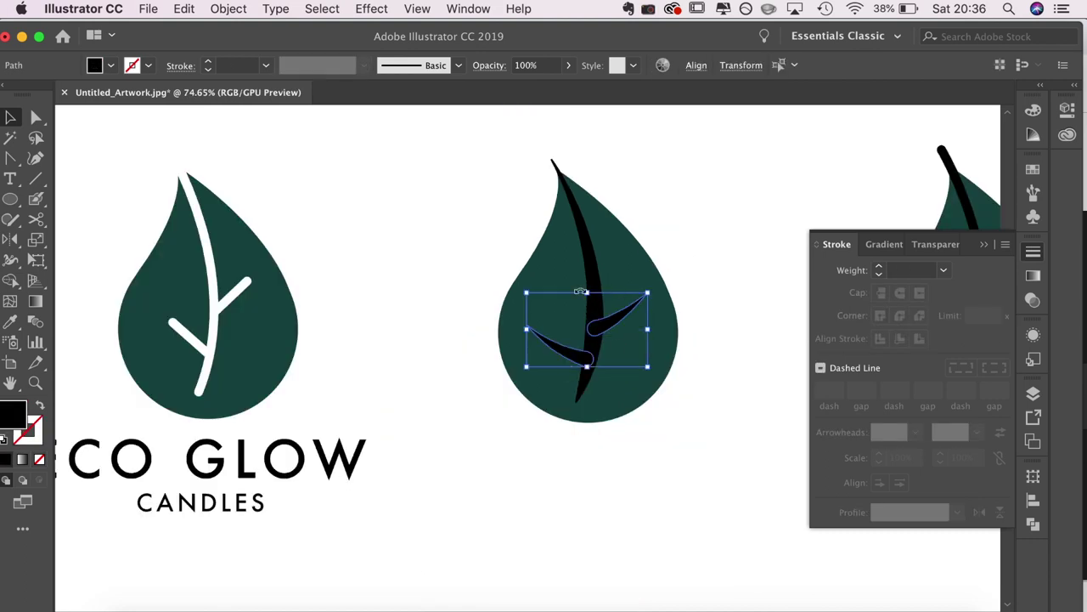
left_click(1034, 524)
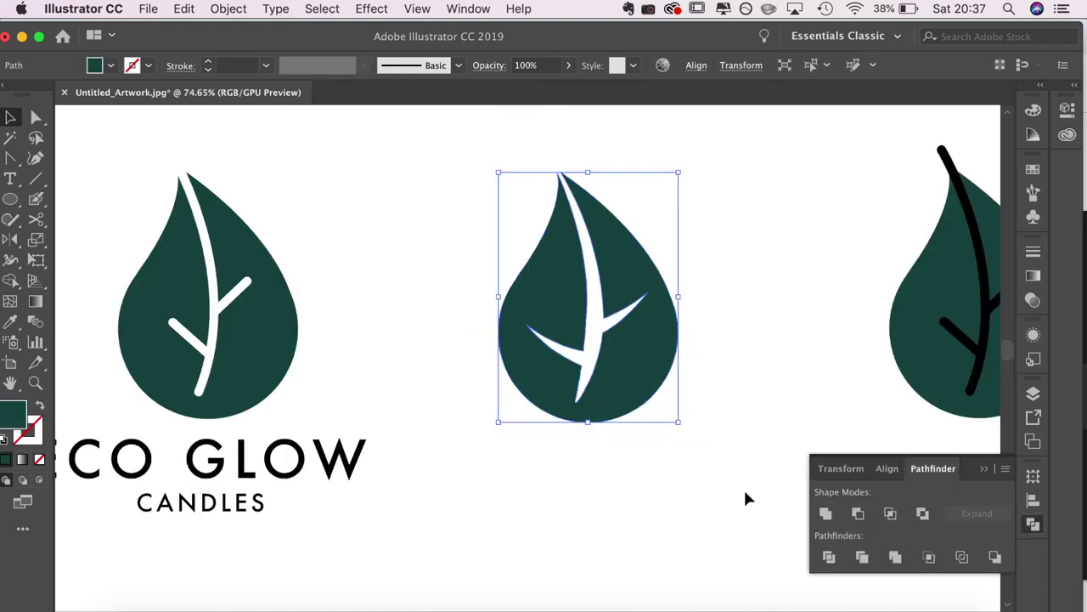
left_click(743, 487)
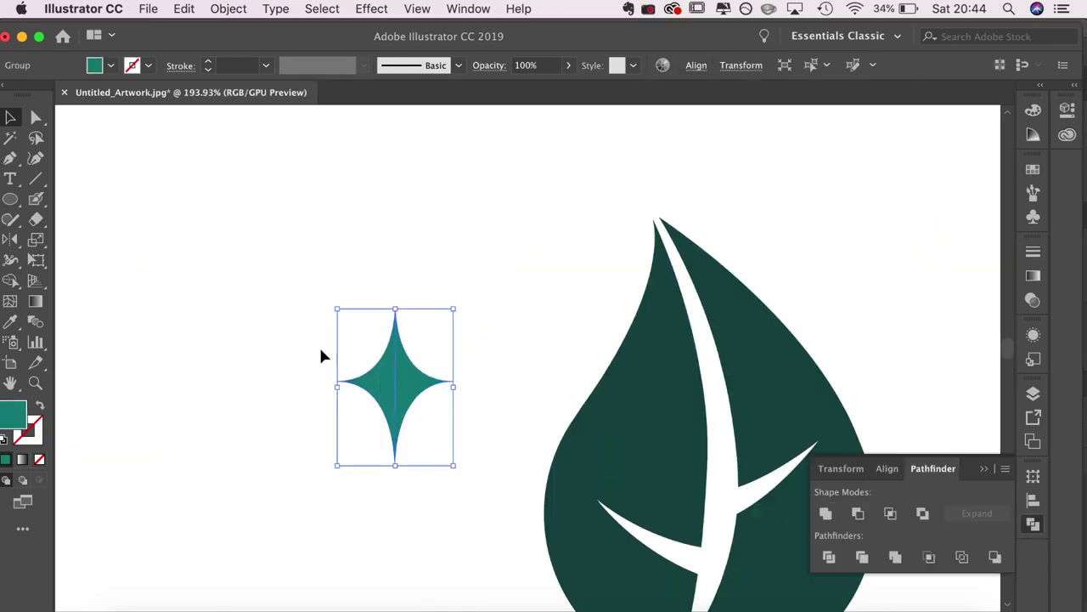
mouse_move(388, 378)
left_mouse_down()
mouse_move(289, 280)
mouse_move(381, 369)
left_mouse_up()
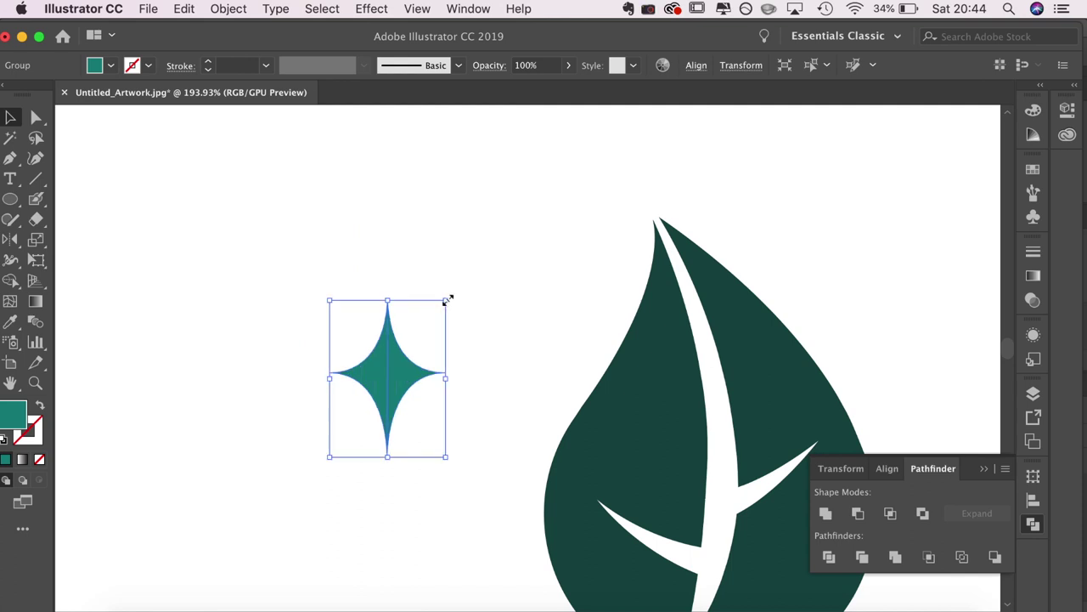
left_click_drag(438, 308, 400, 361)
left_click(473, 286)
scroll(443, 316, "down", 5)
left_click_drag(455, 354, 603, 276)
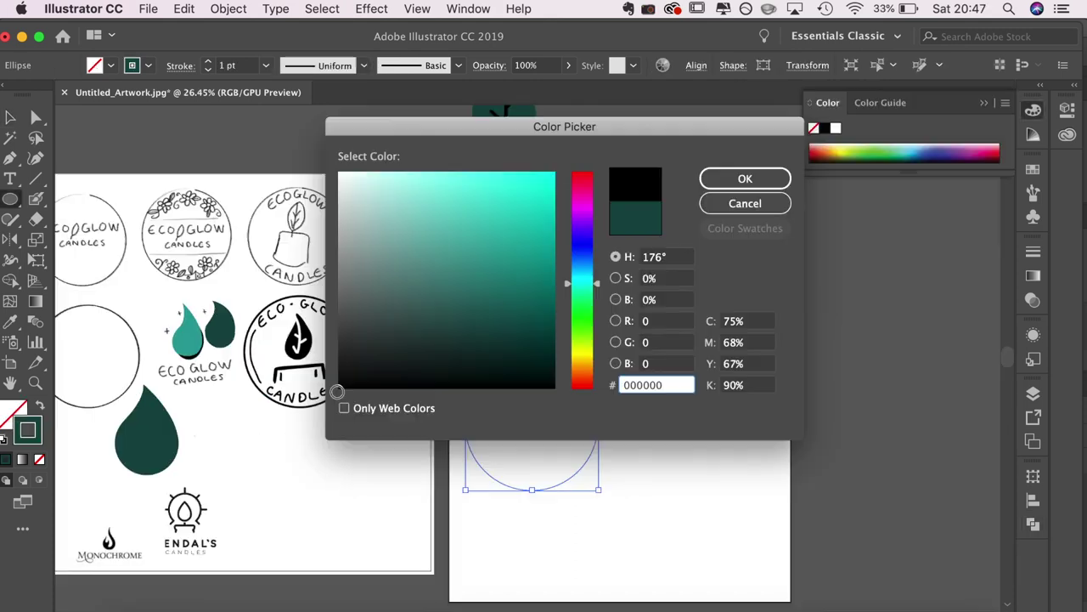
key("Return")
Paste the badge, set text along the inner circle and flip CANDLES to the bottom.
type("ECO GLOW")
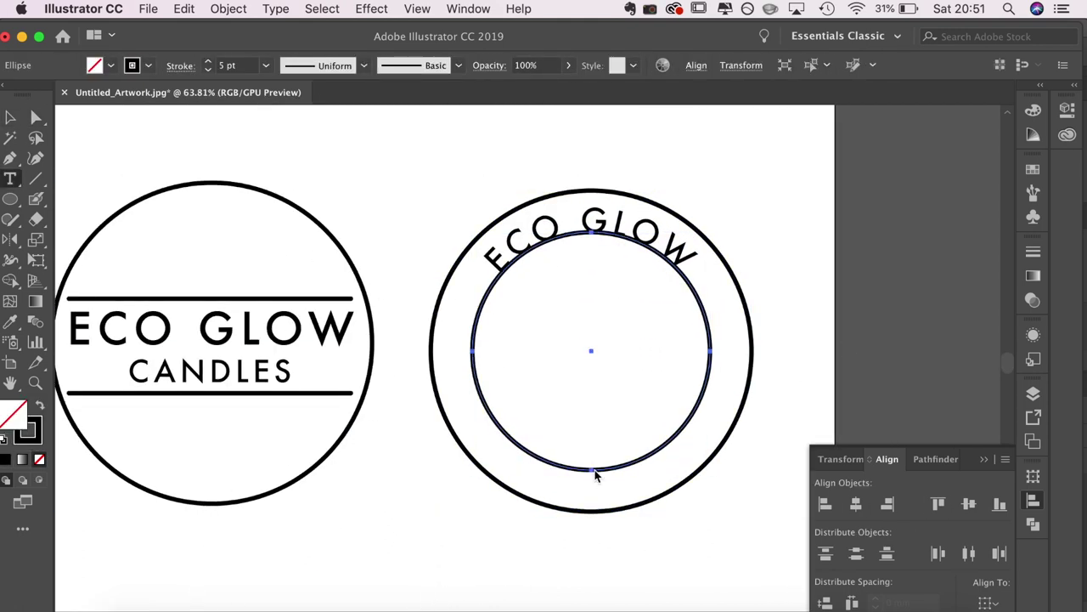
left_click(593, 470)
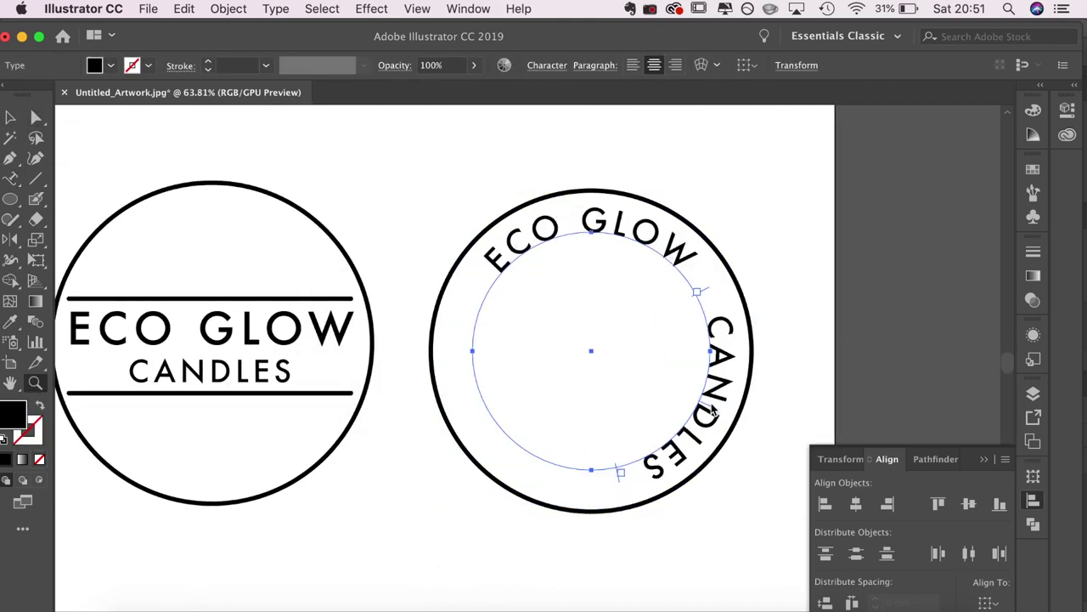
left_click_drag(612, 433, 594, 489)
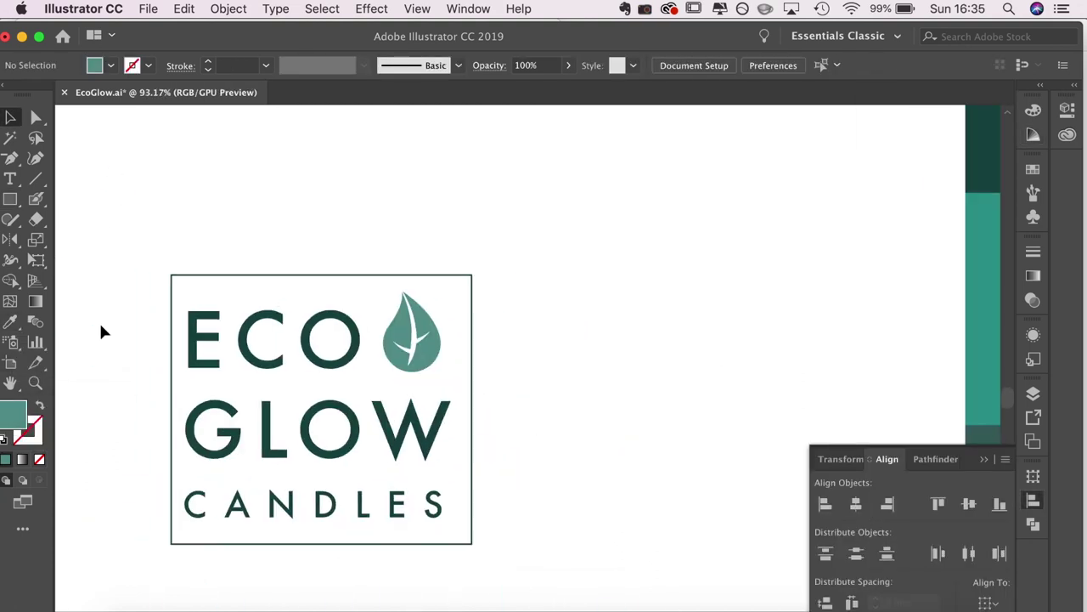
Make the frame rectangle's width and height equal so it forms a square around the logo.
left_click(732, 66)
left_click(609, 246)
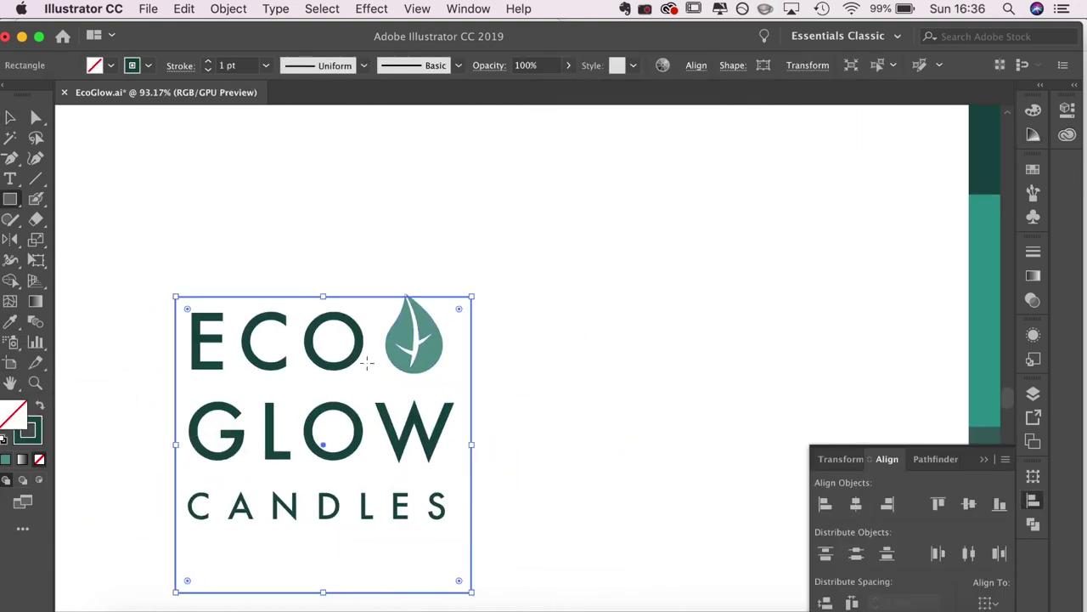
key("super+shift+a")
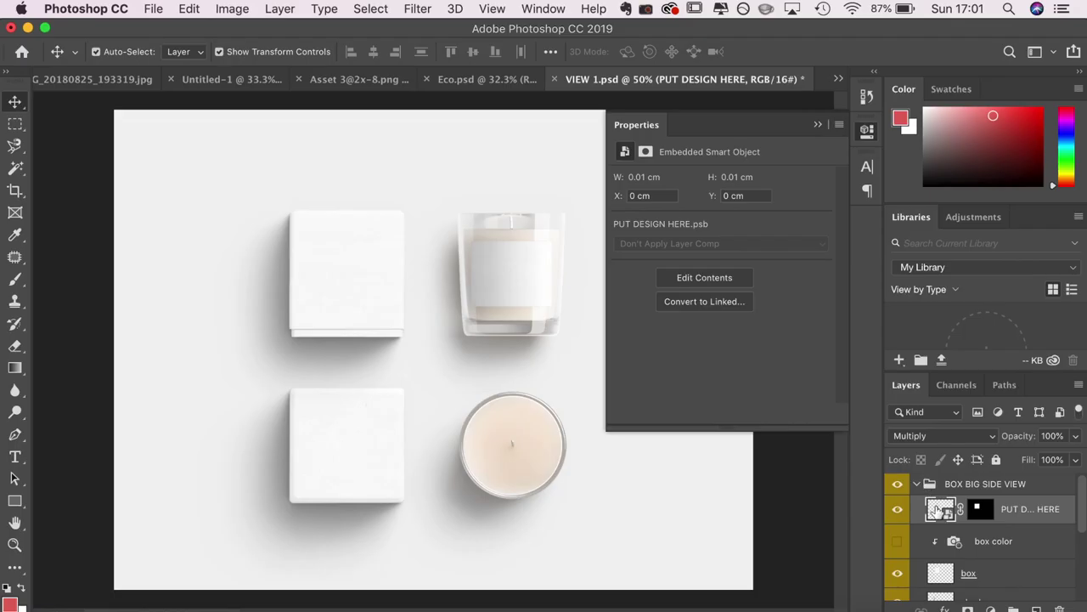
In the PUT DESIGN HERE smart object, add a leaf Pattern Fill layer at 45% scale.
double_click(939, 510)
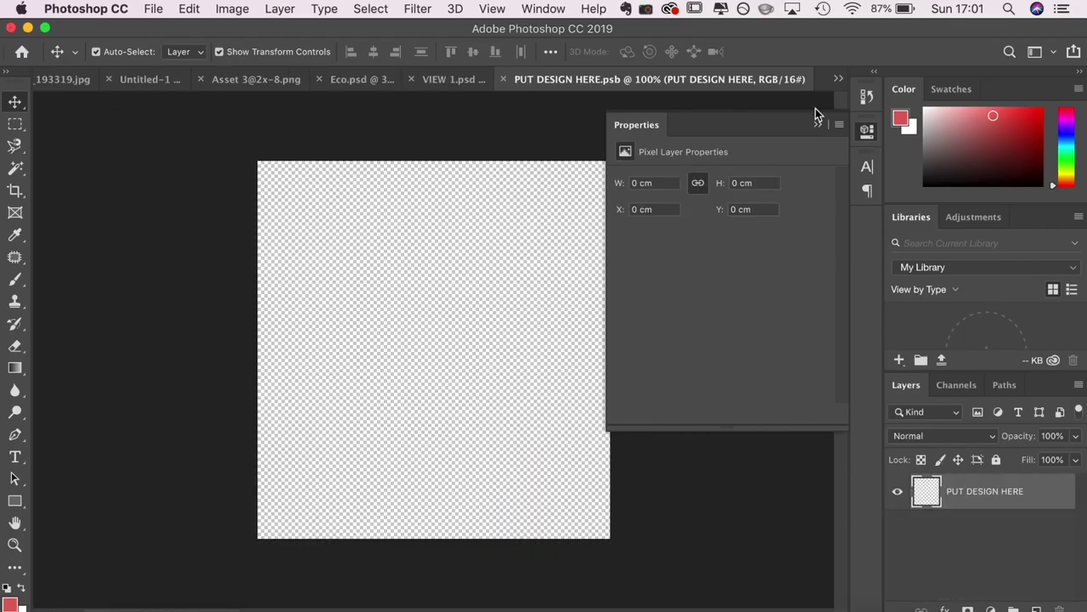
left_click(868, 134)
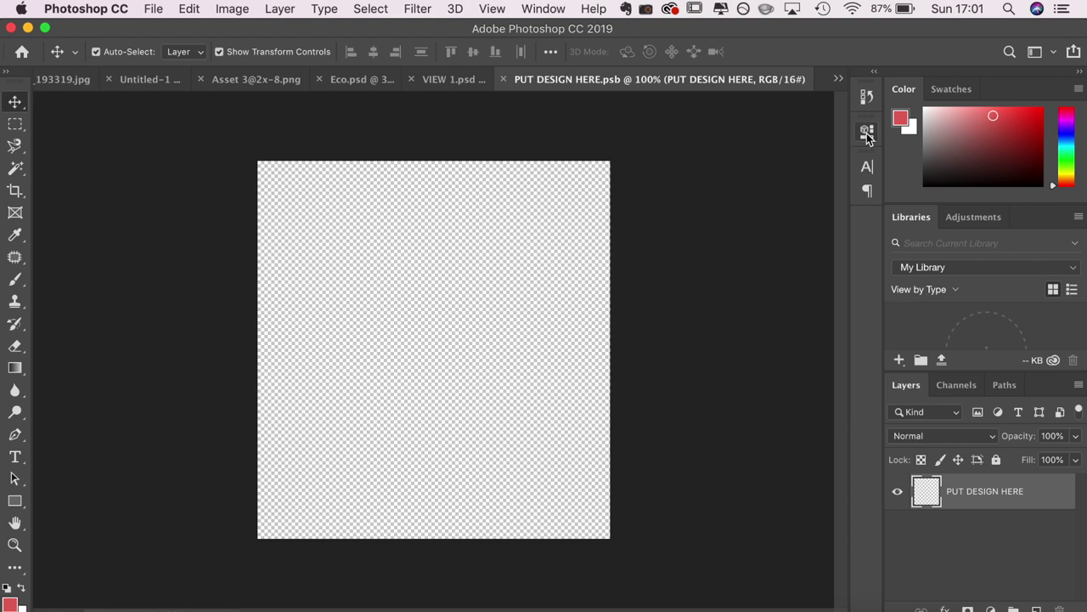
left_click(285, 8)
mouse_move(331, 223)
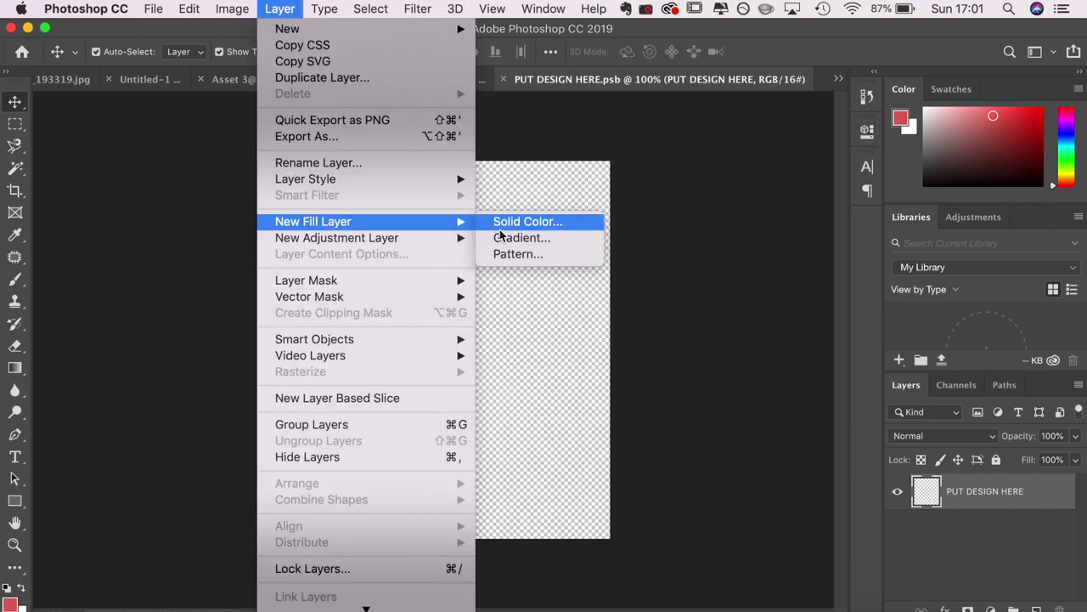
left_click(517, 254)
left_click(691, 272)
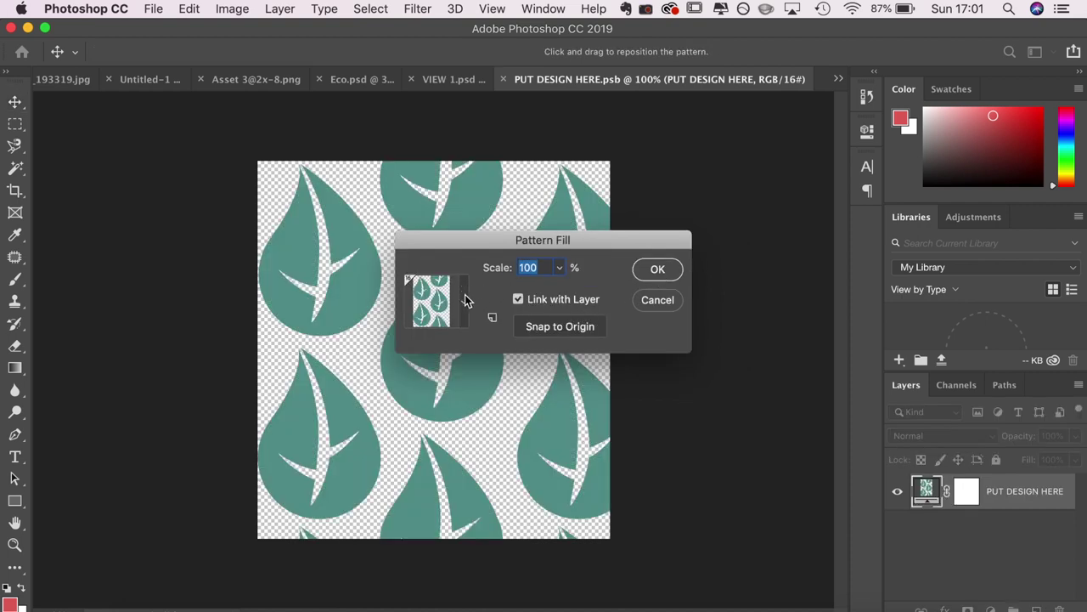
left_click(465, 300)
left_click(559, 268)
left_click_drag(556, 288, 555, 288)
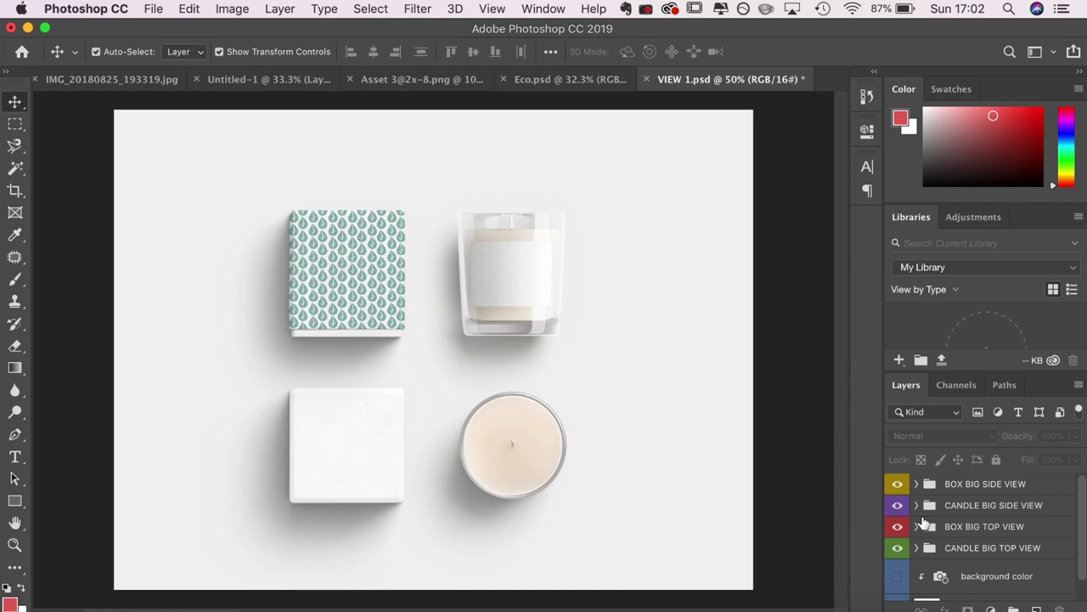
Scale the logo to fit the candle label's smart object, then save and close it.
left_click(917, 506)
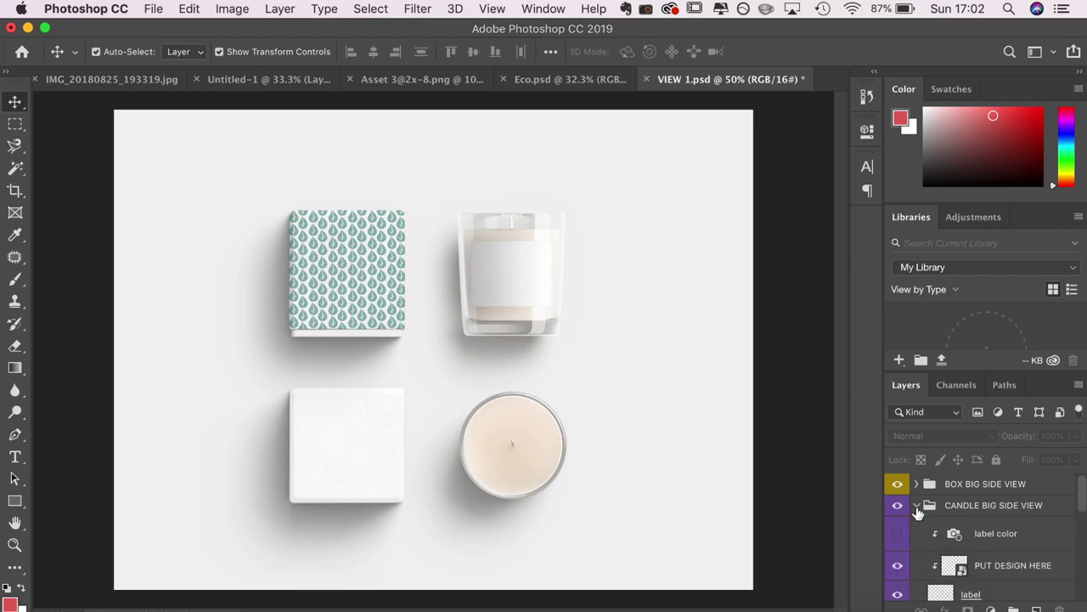
double_click(945, 567)
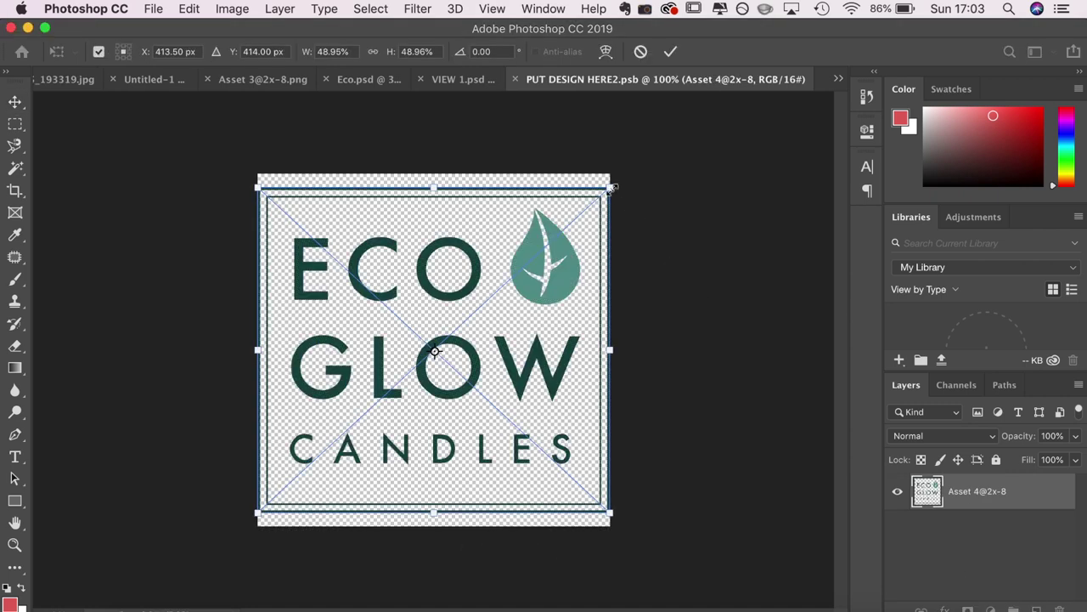
left_click_drag(611, 187, 589, 208)
key("Return")
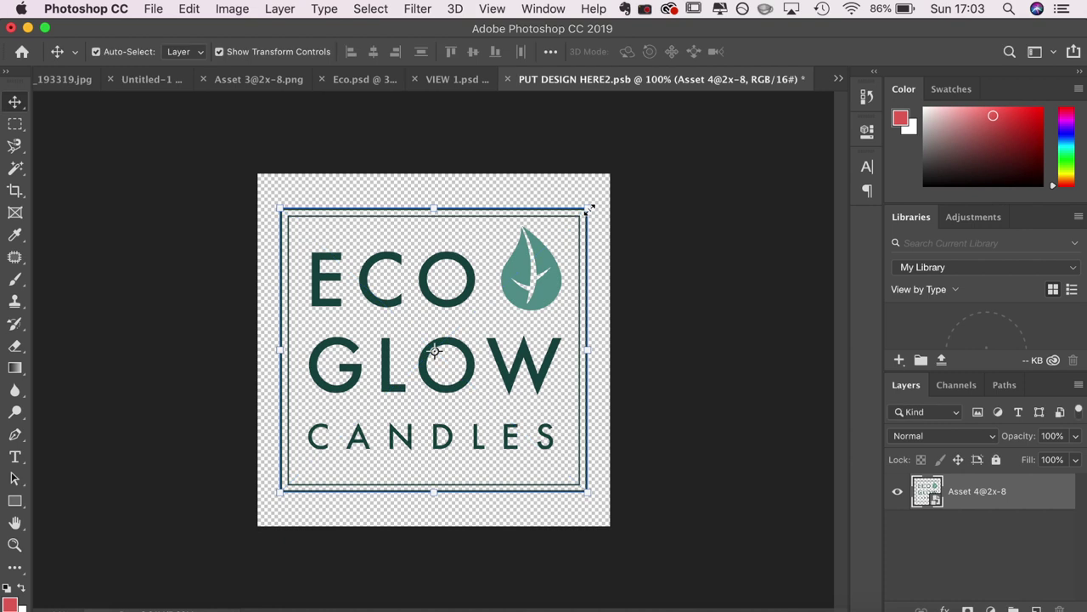
key("ctrl+s")
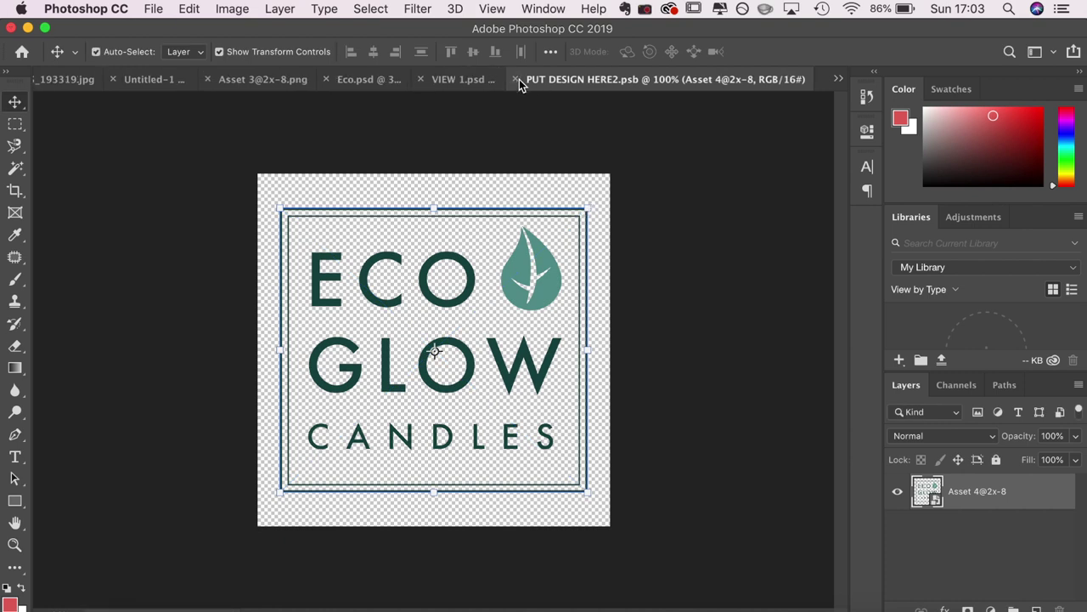
left_click(518, 79)
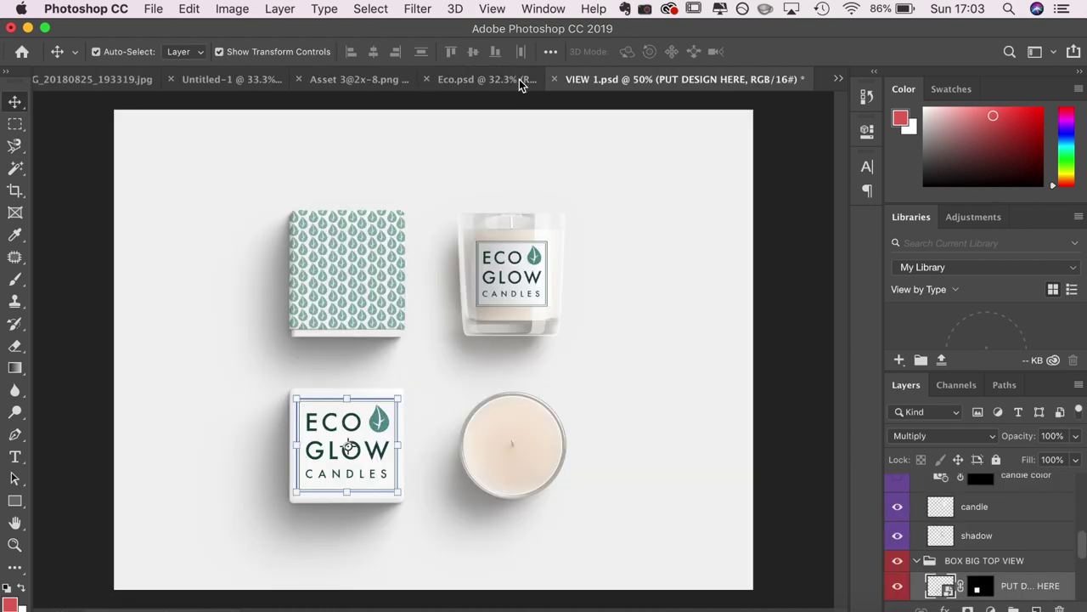
left_click(680, 346)
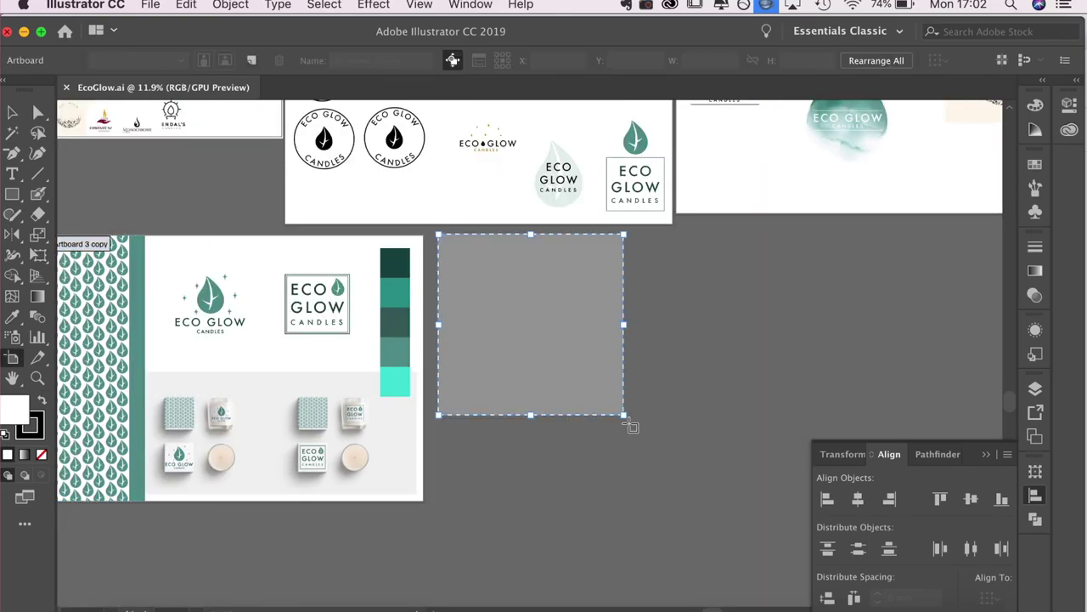
Recolour the leaf light pink using the Color Guide harmony suggestions.
left_click_drag(632, 426, 632, 427)
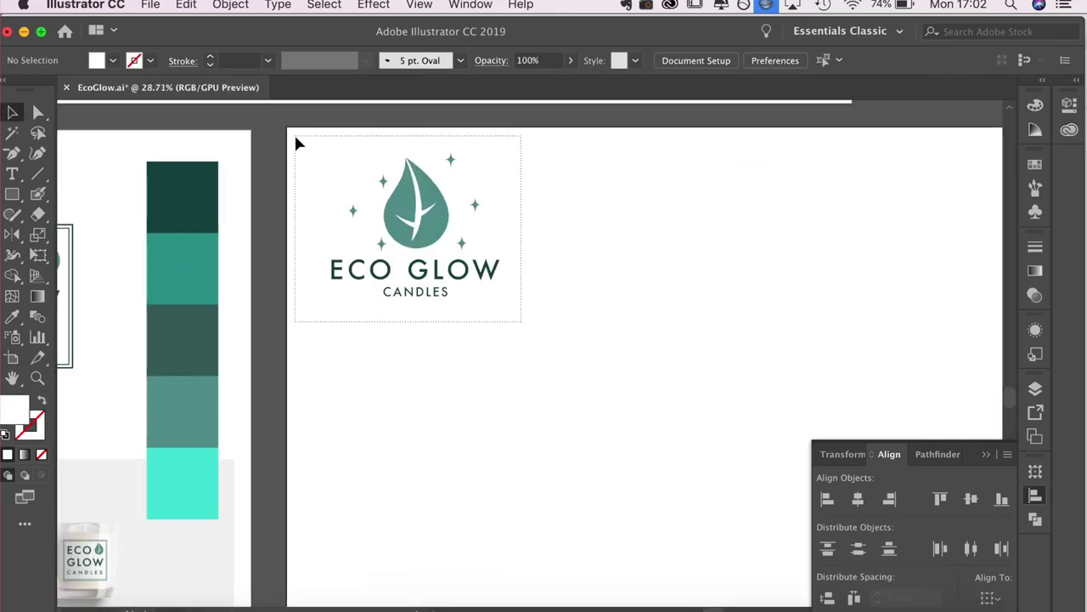
left_click_drag(297, 144, 485, 235)
left_click(1034, 128)
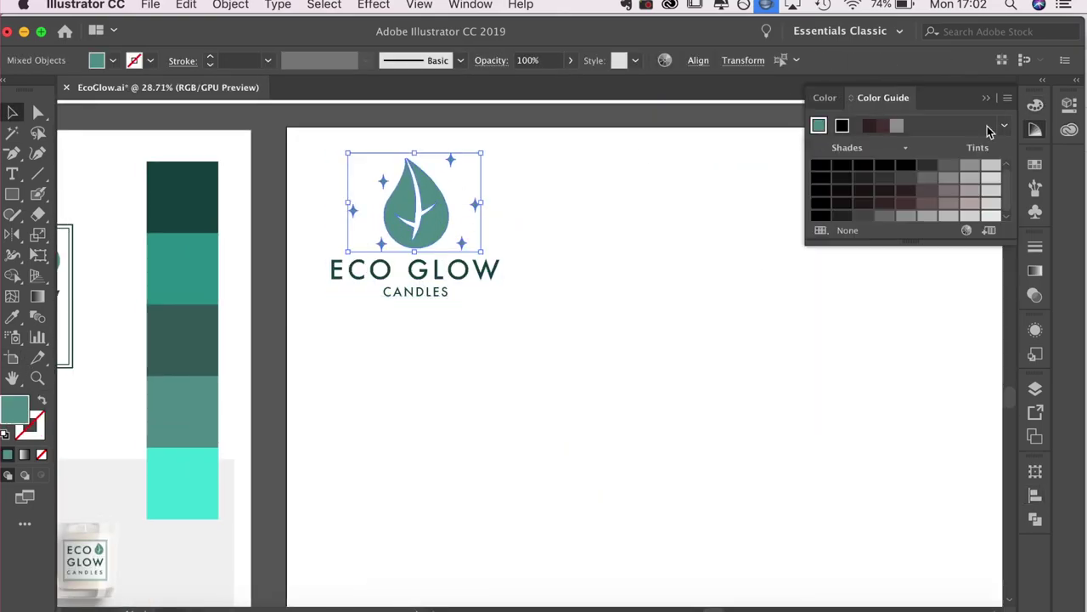
left_click(825, 98)
left_click(964, 149)
left_click(883, 98)
left_click(906, 165)
Duplicate the logo twice to the right and spread the three copies apart.
left_click_drag(519, 311, 323, 175)
left_click_drag(415, 204, 604, 204, "alt")
scroll(510, 340, "right", 5)
scroll(510, 340, "up", 2)
left_click_drag(534, 371, 349, 197)
scroll(348, 198, "up", 2)
left_click_drag(423, 287, 718, 281, "alt")
left_click(721, 410)
left_click_drag(429, 274, 485, 274)
Try vertically centring the three logos, then undo the alignment.
left_click_drag(771, 410, 164, 225)
left_click(1035, 471)
left_click(961, 498)
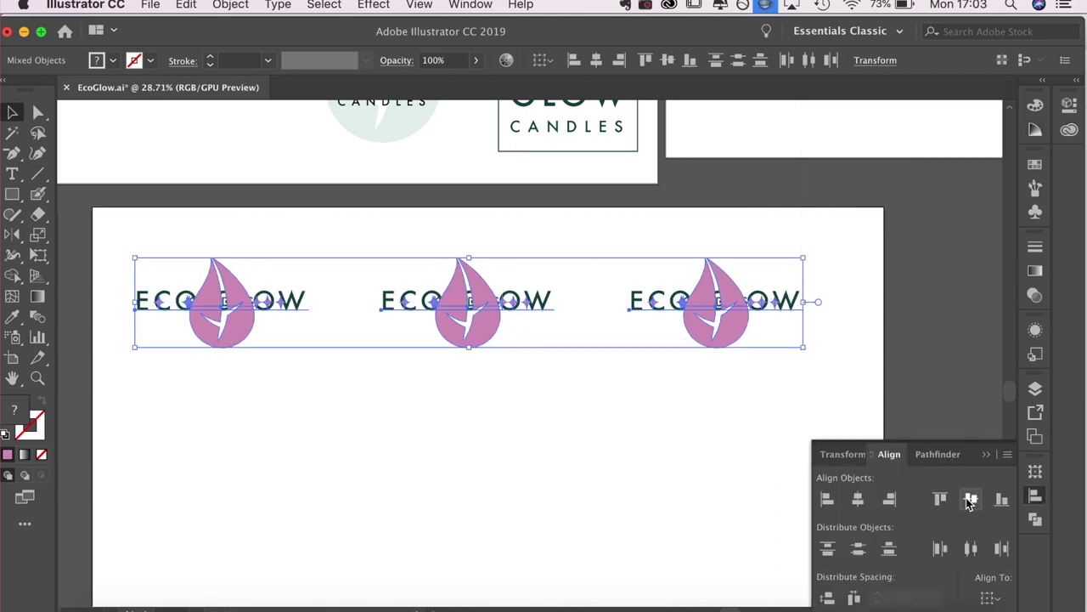
key("ctrl+z")
Try yellow, olive and pale yellow for the middle leaf via Color Guide harmonies.
left_click(467, 281)
left_click(825, 98)
left_click(850, 146)
left_click(883, 98)
left_click(1004, 125)
left_click(877, 328)
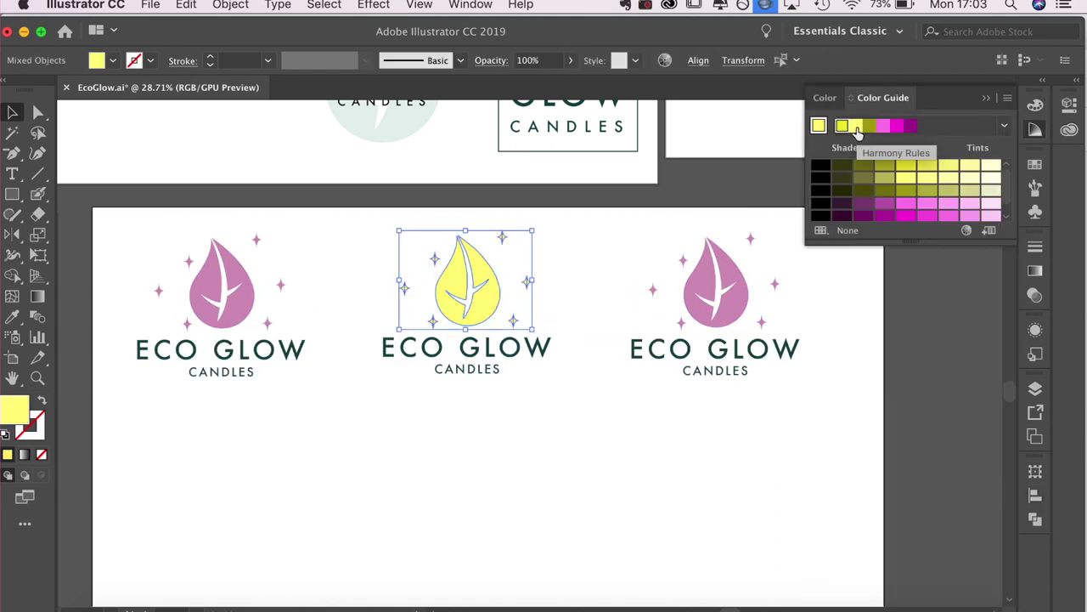
key("ctrl+shift+a")
left_click(1004, 124)
left_click(910, 310)
left_click(818, 125)
left_click(884, 176)
left_click(906, 164)
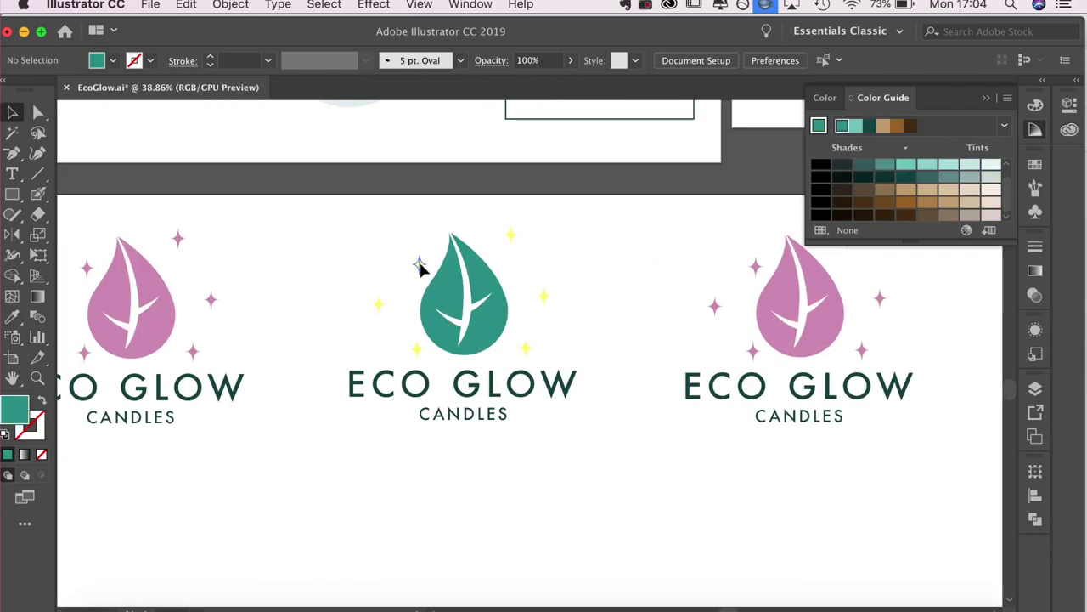
Base Color Guide on the yellow and pick the complementary yellow-and-purple harmony.
left_click(509, 236)
left_click(818, 125)
left_click(1004, 125)
left_click(918, 284)
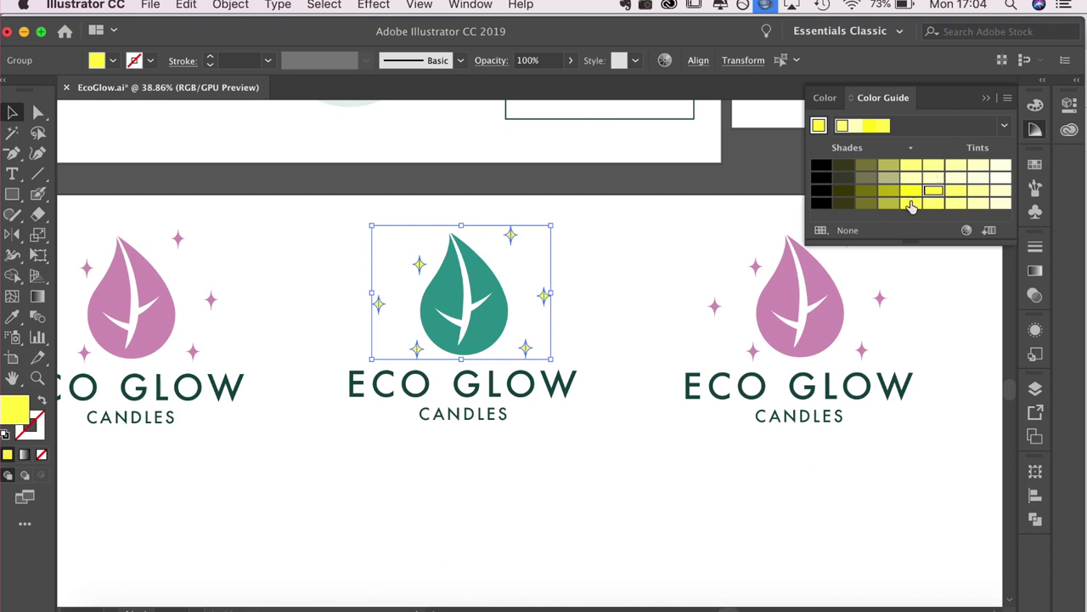
left_click(1004, 125)
left_click(892, 195)
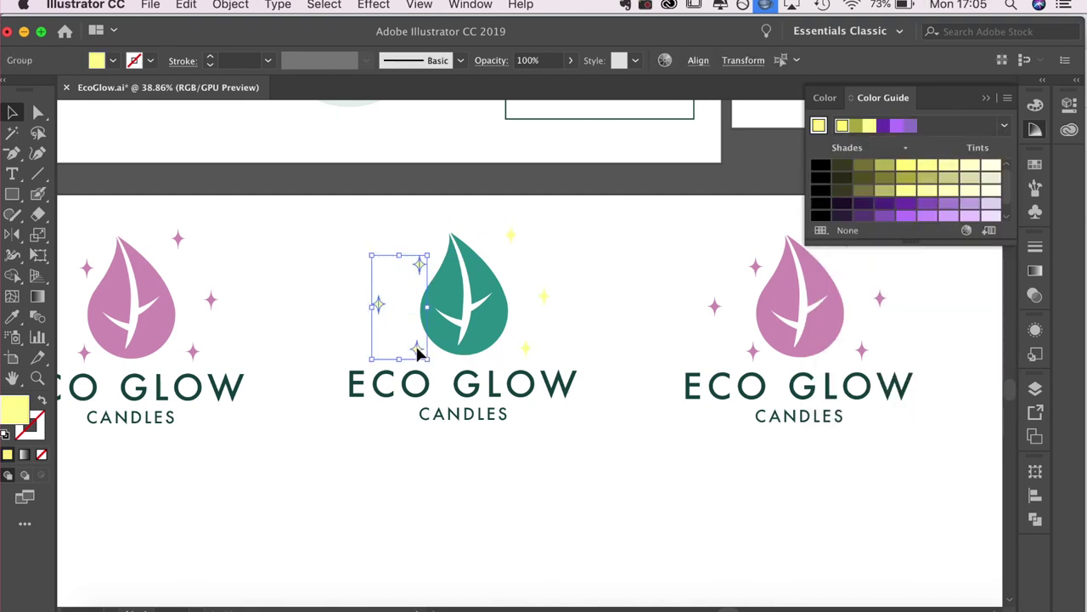
Set the teal logo's stars to gold, hex DEC65B.
left_click(526, 348, "shift")
double_click(14, 410)
type("DEC65B")
key("Return")
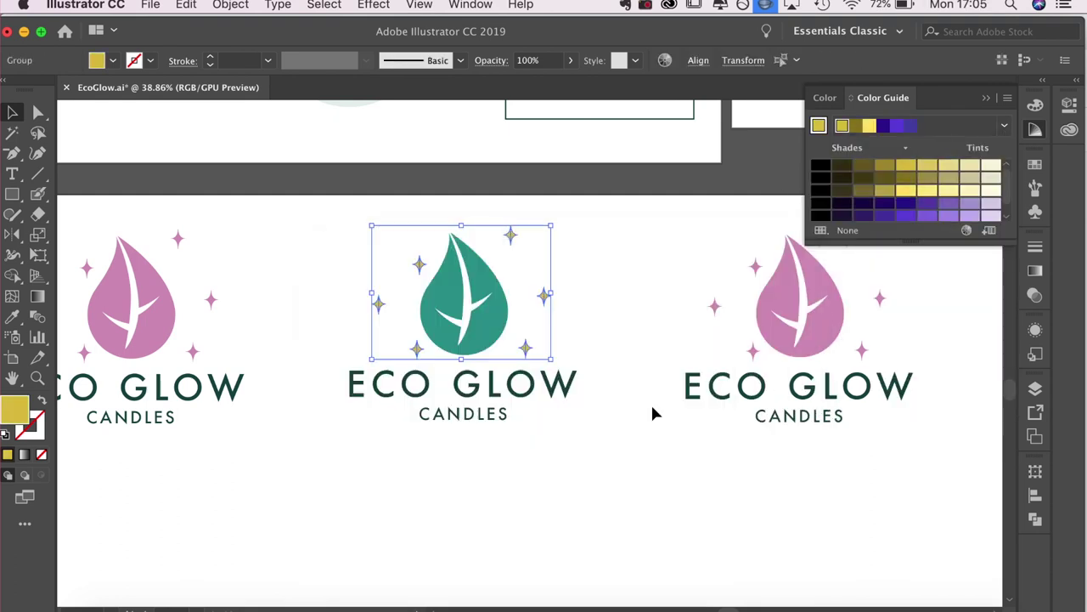
left_click(600, 503)
Eyedropper the gold onto the right-hand logo's pink leaf.
scroll(688, 337, "down", 2)
left_click(688, 337)
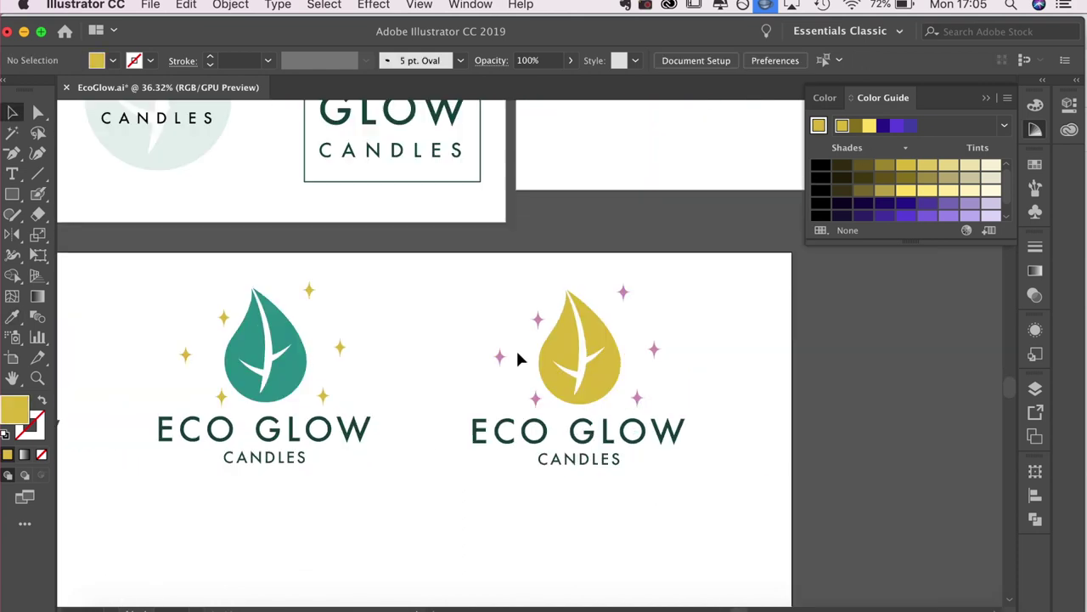
left_click(557, 365)
left_click(494, 382)
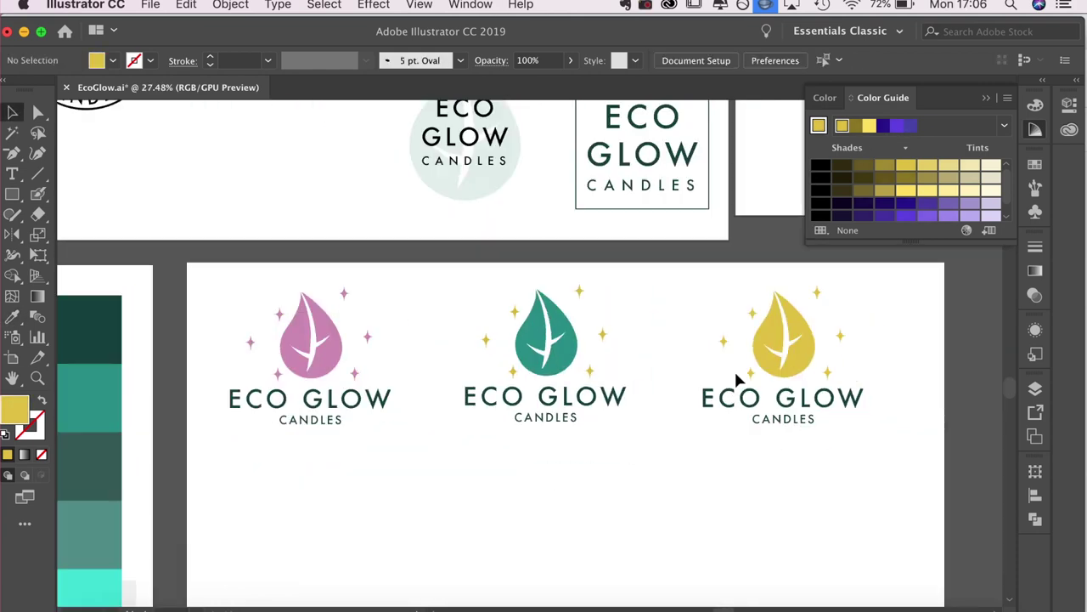
left_click(782, 340)
left_click(626, 461)
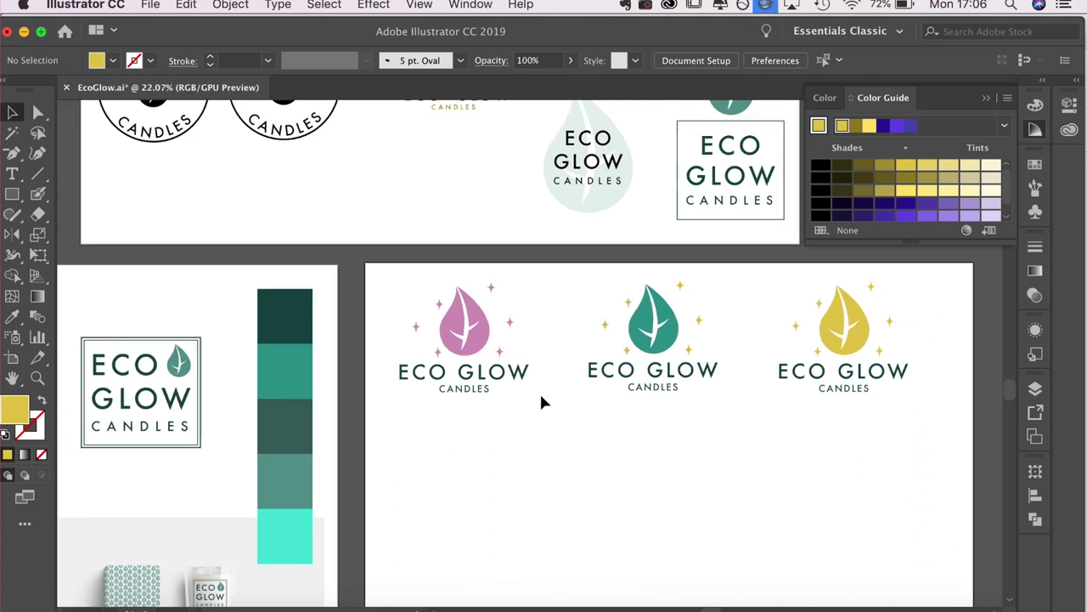
Copy the pink logo below the row as a black version and duplicate it rightward.
left_click_drag(445, 300, 445, 451)
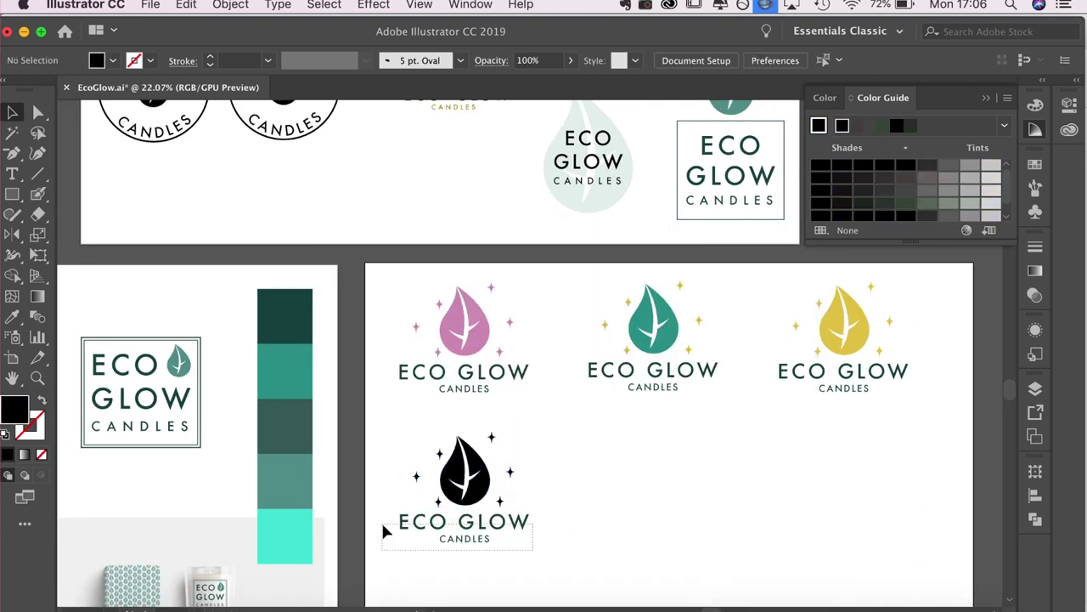
left_click(446, 425)
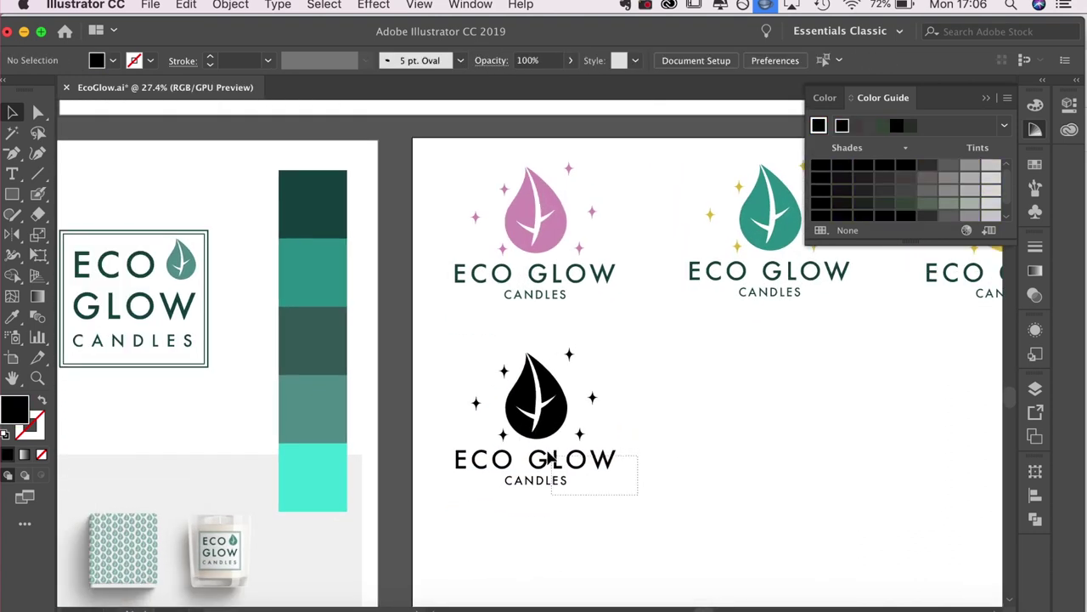
left_click(527, 476)
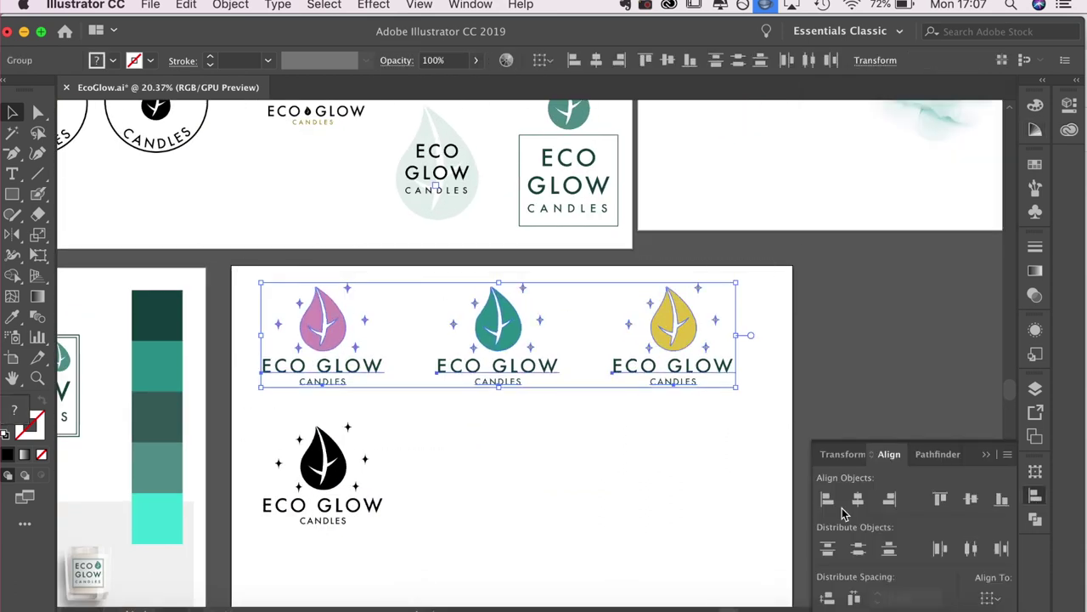
left_click(314, 475)
left_click_drag(308, 487, 663, 475)
left_click(502, 557)
Set the ECO GLOW text line in Gotham Thin.
scroll(424, 462, "up", 3)
triple_click(371, 371)
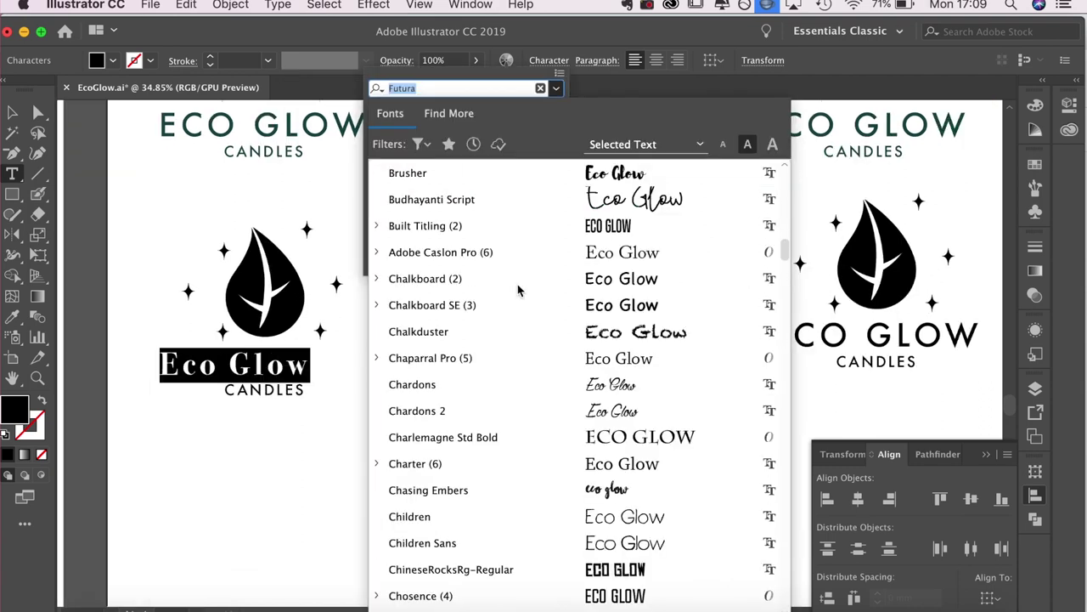
scroll(518, 283, "down", 10)
left_click(536, 445)
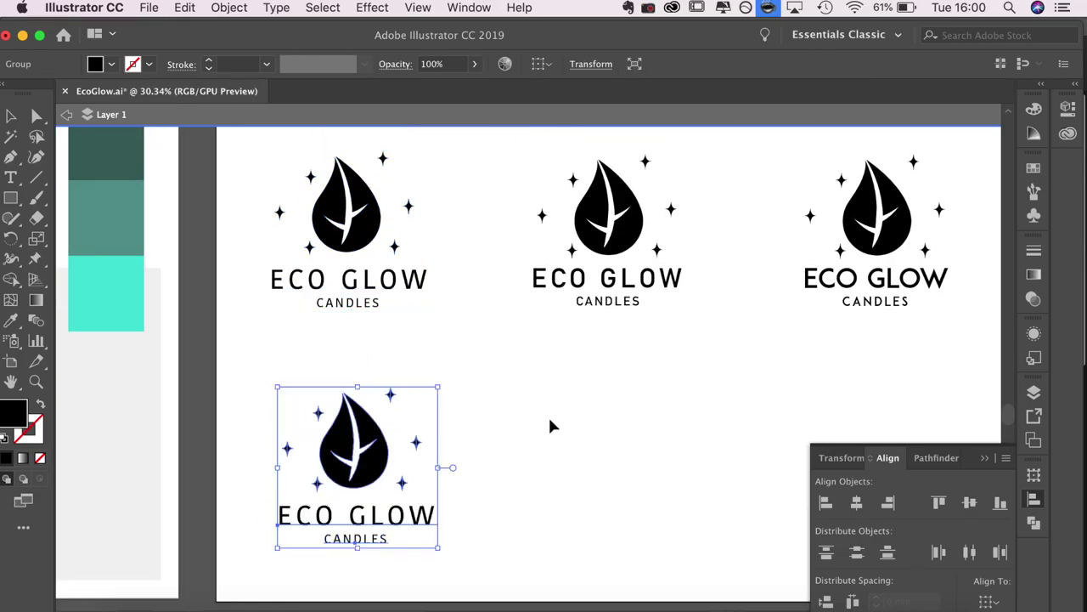
Recolour a palette swatch rectangle mauve from the Color Guide suggestions.
left_click(353, 442)
left_click(552, 433)
left_click(353, 441)
left_click(1034, 133)
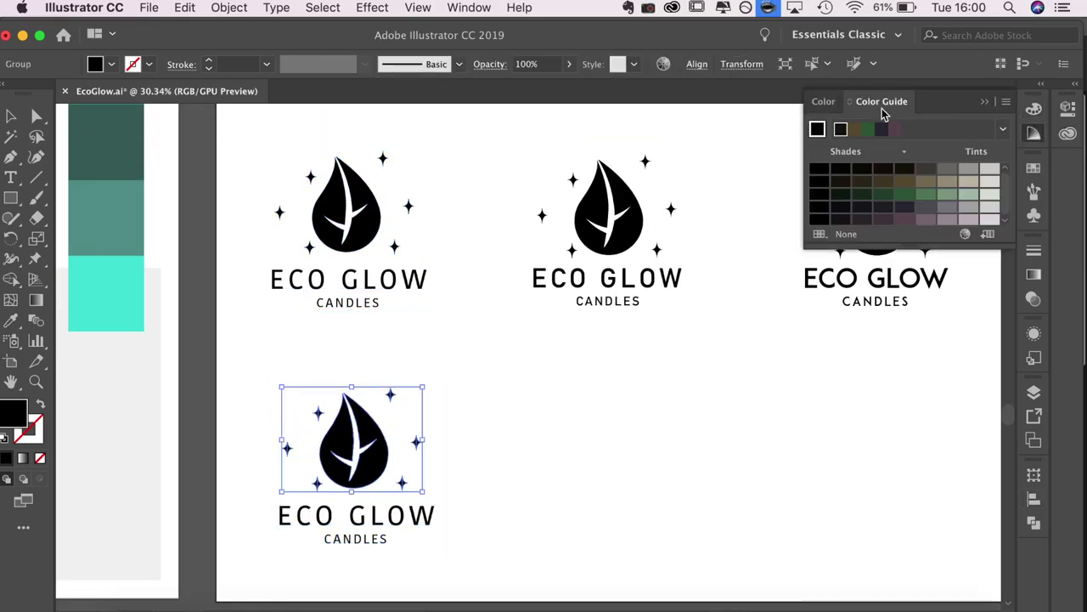
left_click(106, 218)
left_click(882, 129)
left_click(1002, 130)
scroll(901, 272, "up", 2)
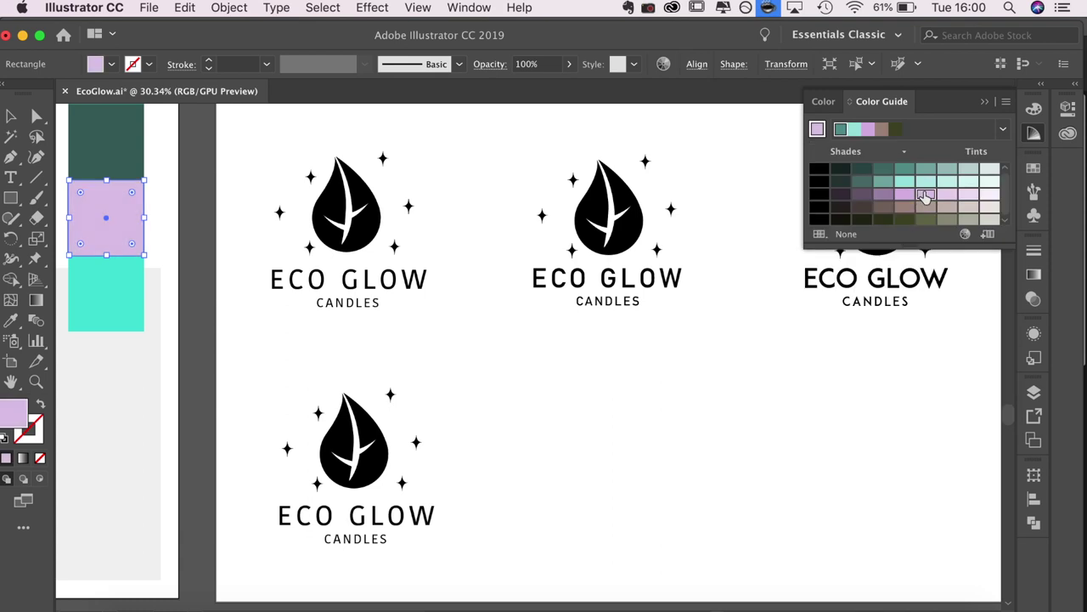
Fill the bottom logo's icon and wordmark lilac, then copy it to the right.
left_click(353, 442)
left_click(106, 216)
left_click(284, 515)
left_click(106, 217)
left_click(486, 571)
left_click_drag(354, 445, 553, 445)
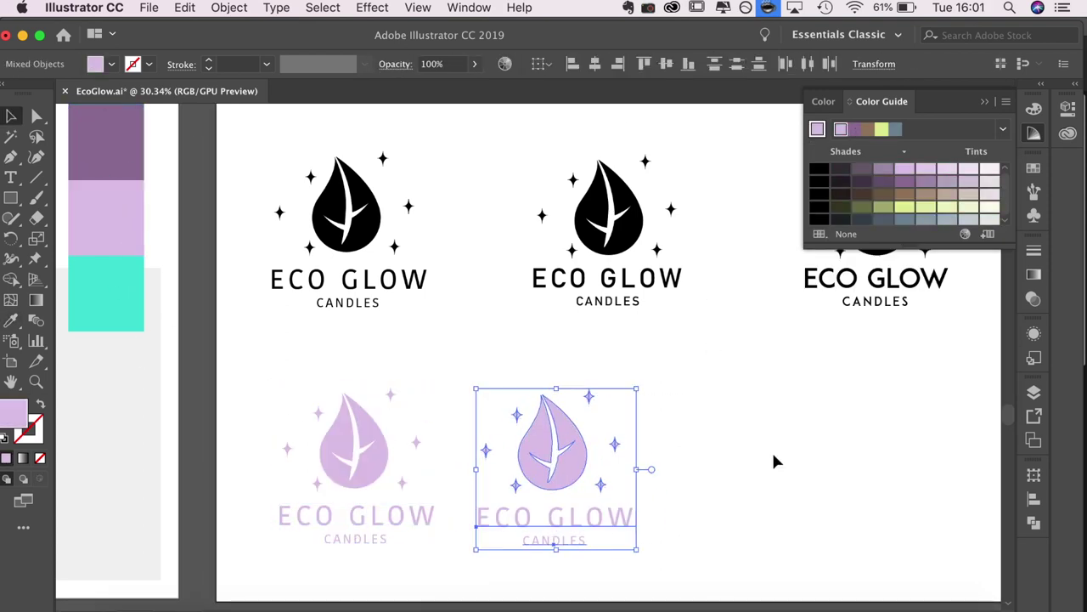
Give the copy's leaf a purple-to-lilac gradient at 45°.
left_click(552, 442)
key("g")
left_click(553, 441)
left_click(1034, 273)
double_click(983, 383)
left_click(762, 501)
left_click(107, 140)
double_click(820, 383)
left_click(762, 502)
left_click(106, 216)
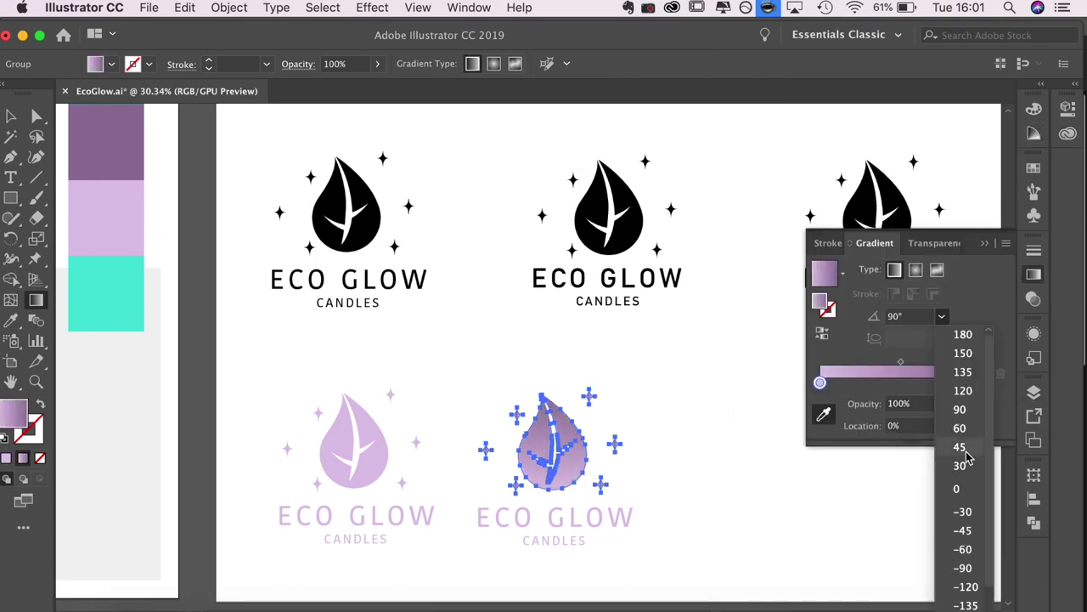
left_click(941, 316)
left_click(956, 448)
Colour the copy's ECO GLOW and CANDLES text purple with the eyedropper.
key("v")
left_click(721, 469)
left_click(475, 515)
key("i")
left_click(117, 116)
key("v")
left_click(723, 533)
scroll(724, 532, "right", 2)
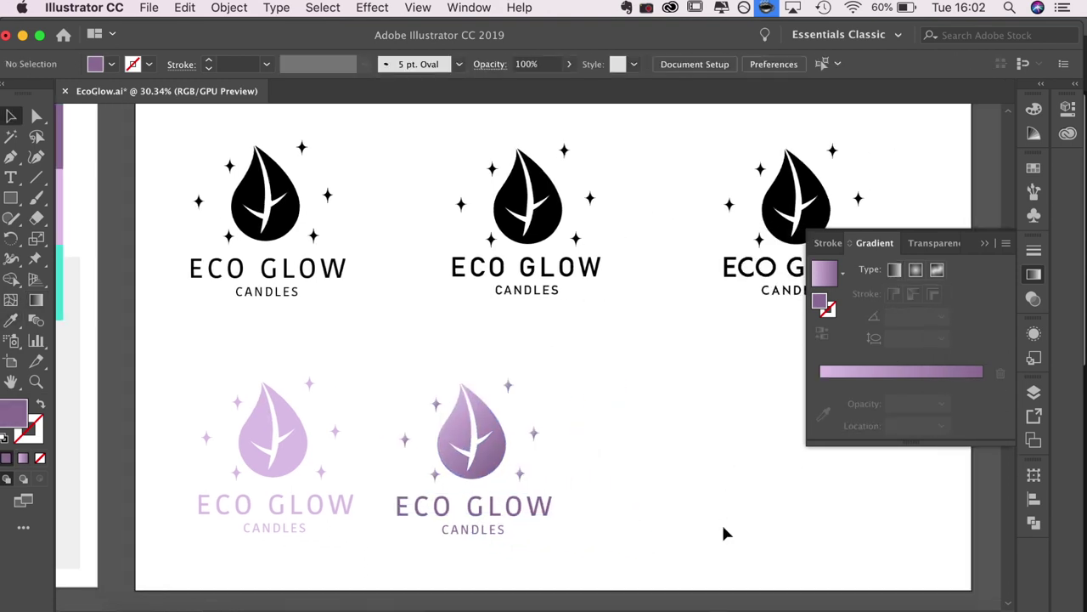
left_click(458, 442)
left_click(447, 475)
left_click(266, 384)
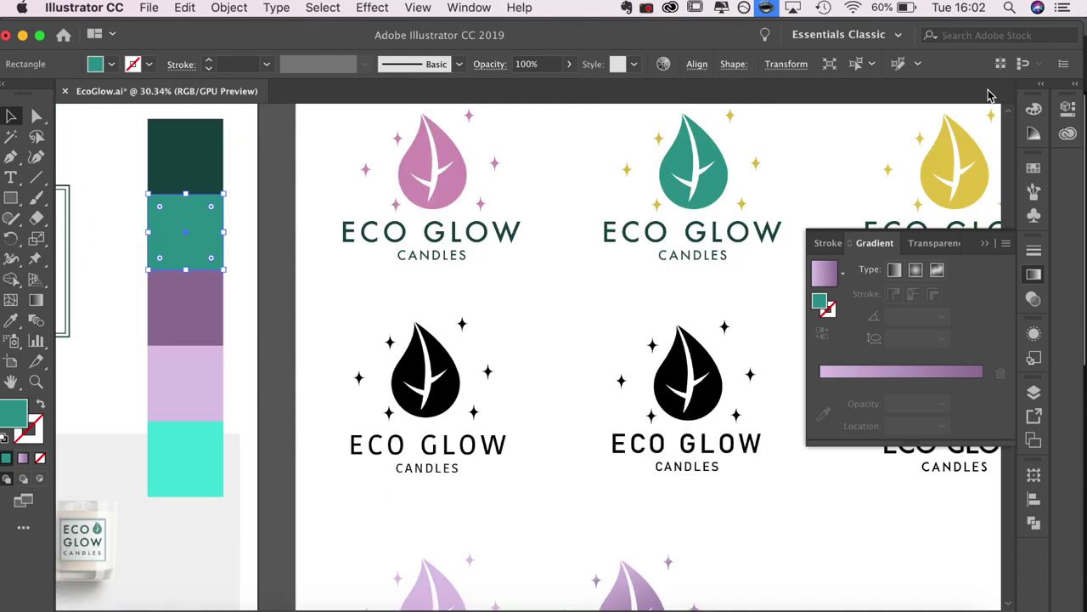
Recolour the top swatch light mint and try teal, then purple, leaf gradients.
left_click(1034, 133)
left_click(968, 168)
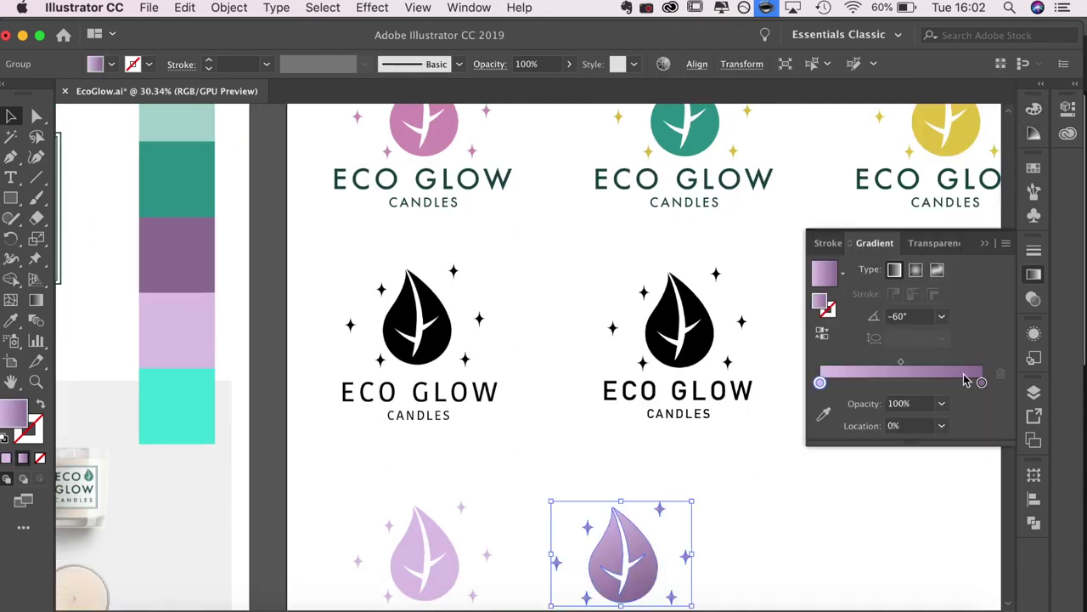
left_click(194, 190)
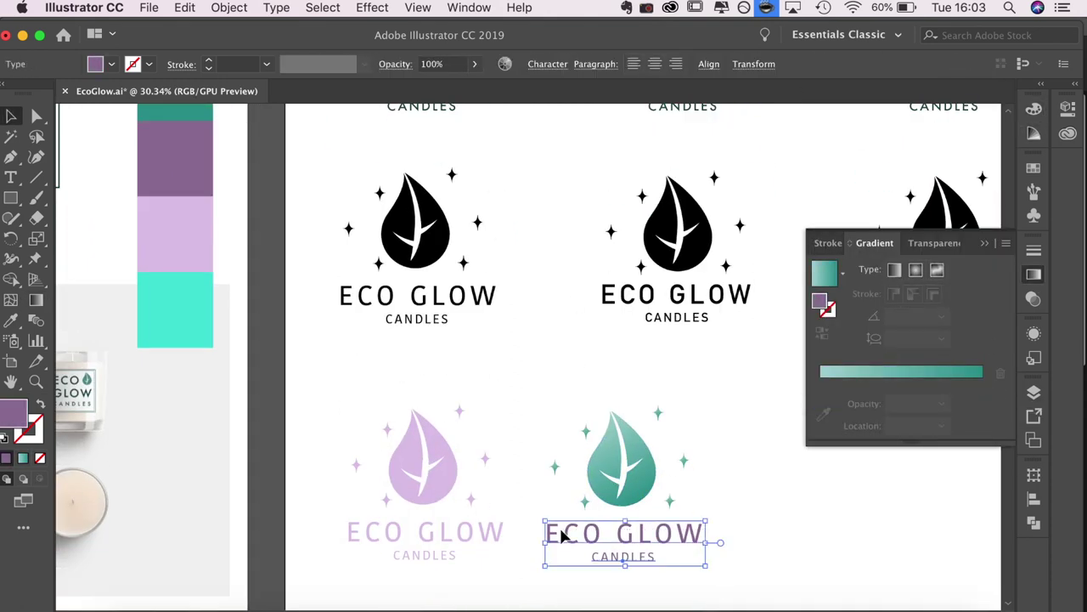
left_click(763, 551)
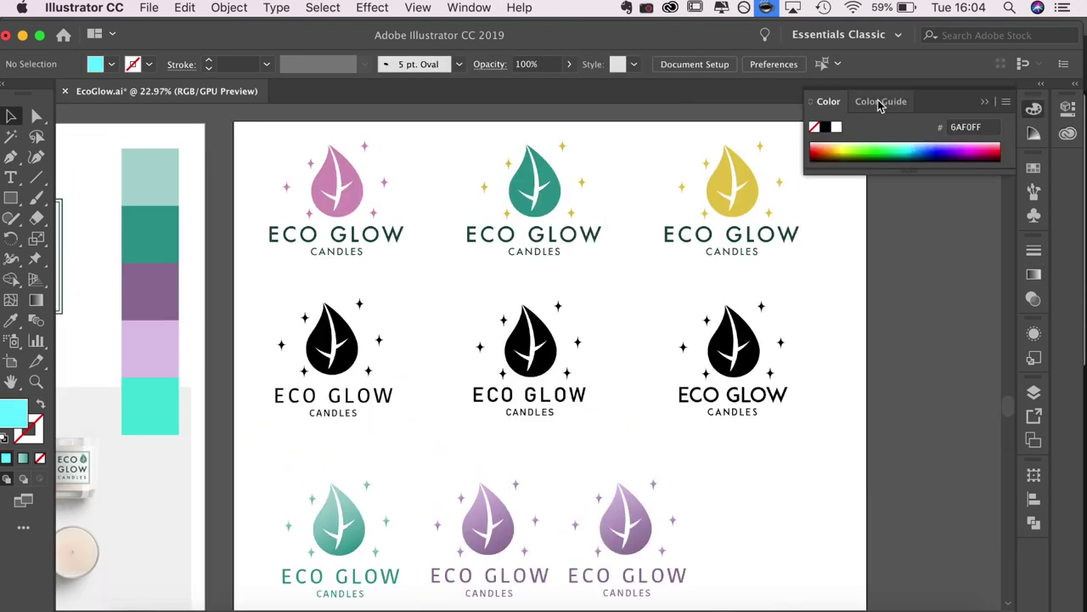
Set a gradient stop on the logo's leaf to 50% opacity.
left_click(880, 101)
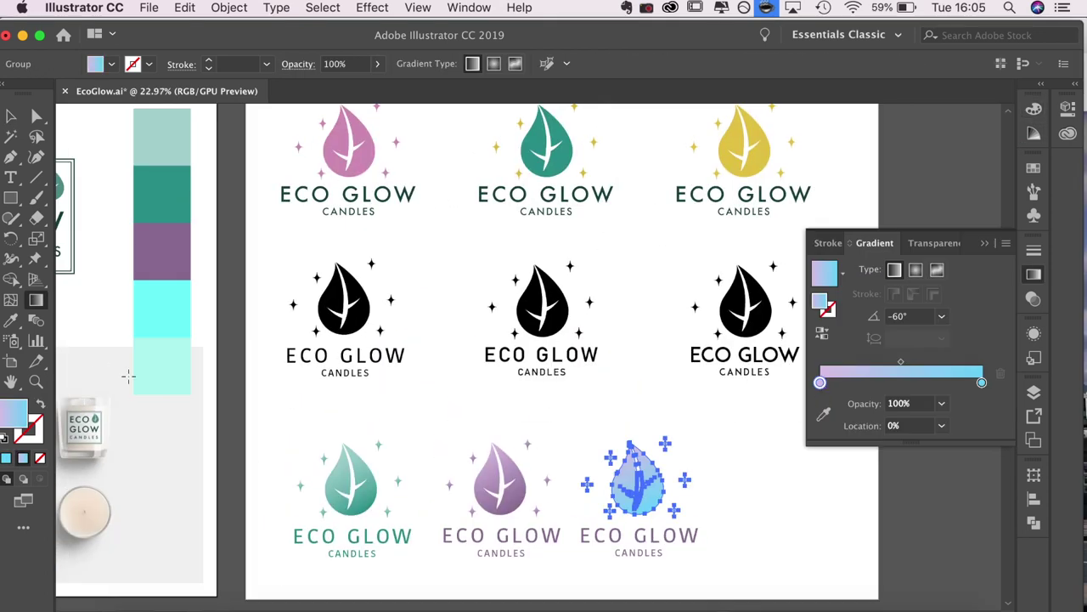
left_click(824, 414)
left_click(942, 404)
left_click(956, 476)
left_click(770, 525)
Give the third logo's wordmark the pale cyan swatch colour.
left_click(680, 542)
key("i")
left_click(167, 356)
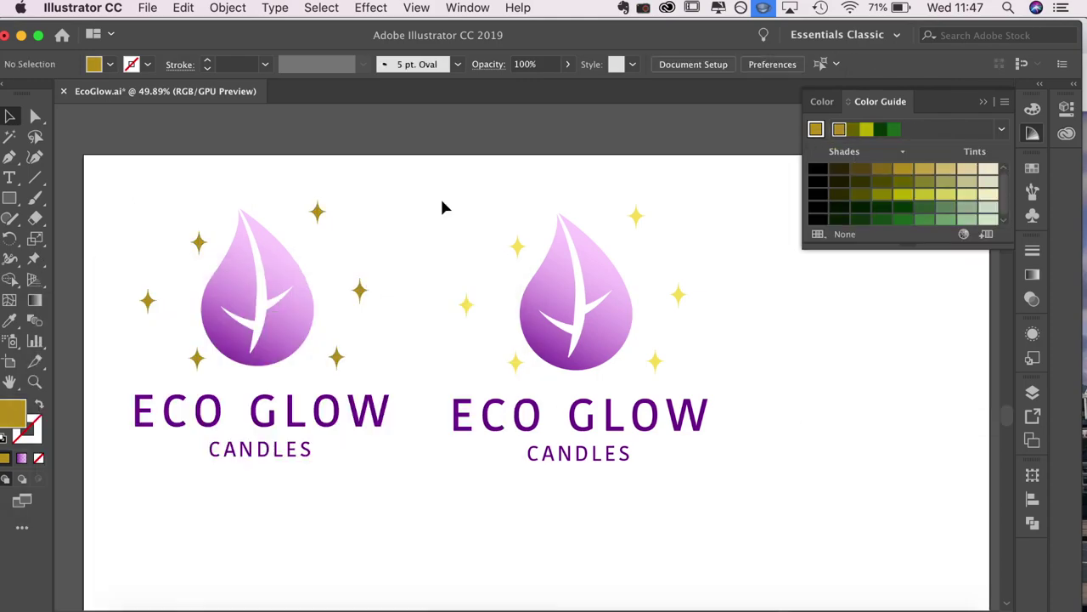
Confirm green-teal stars on one purple-gradient logo copy.
key("ctrl+minus")
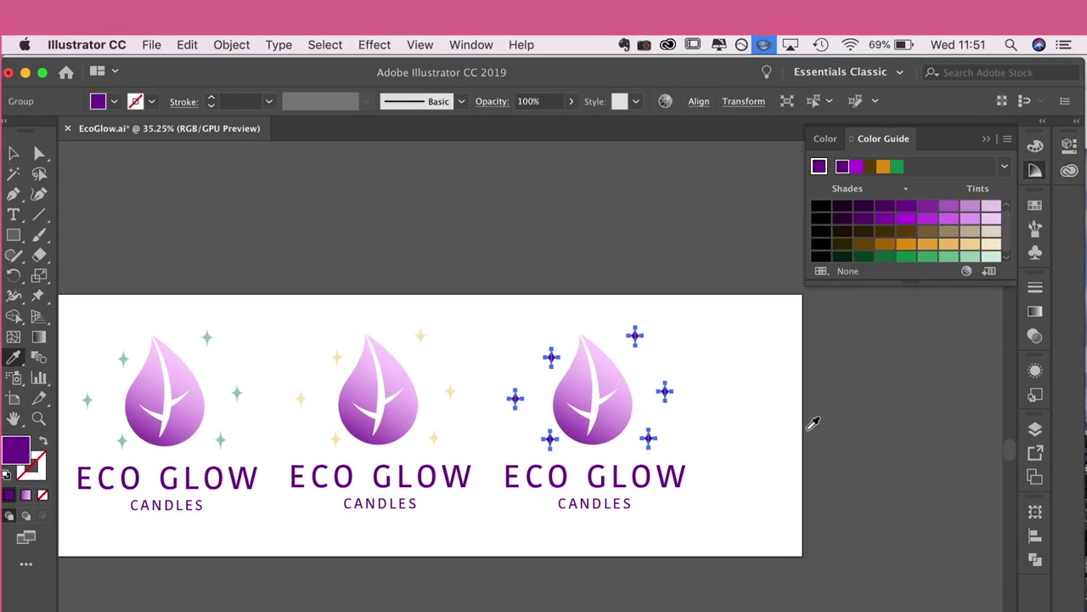
key("v")
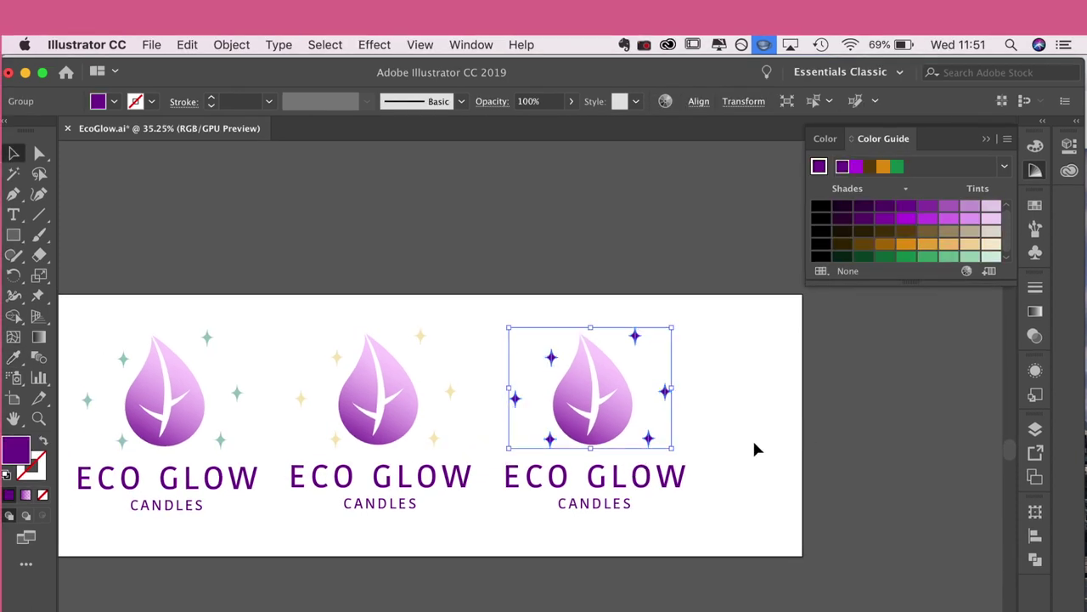
left_click(754, 443)
Recolour the stars around the fourth logo light purple.
scroll(751, 445, "down", 2, "alt")
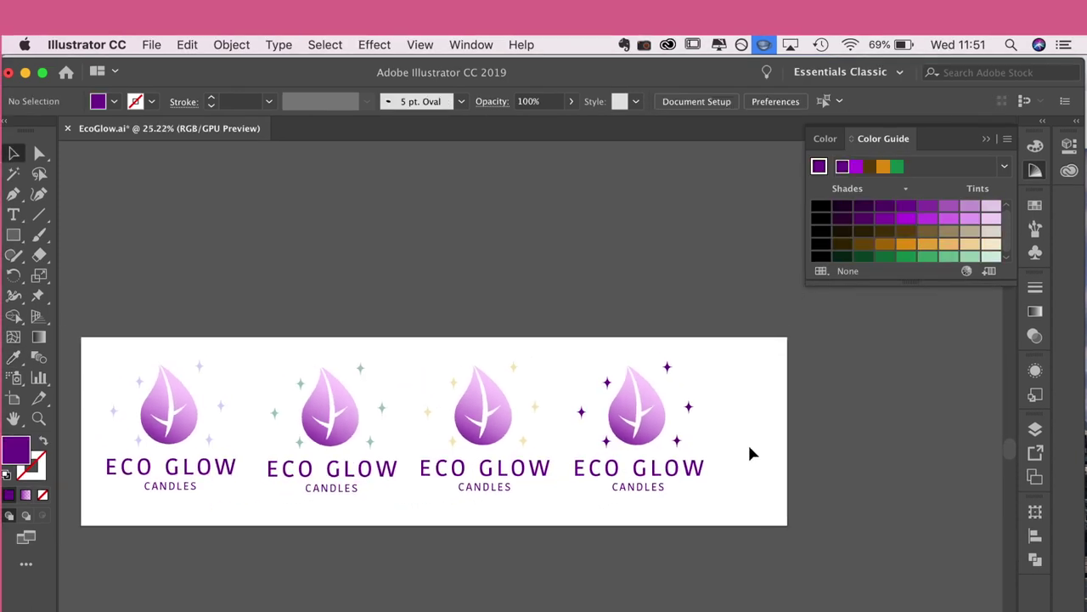
left_click(680, 404)
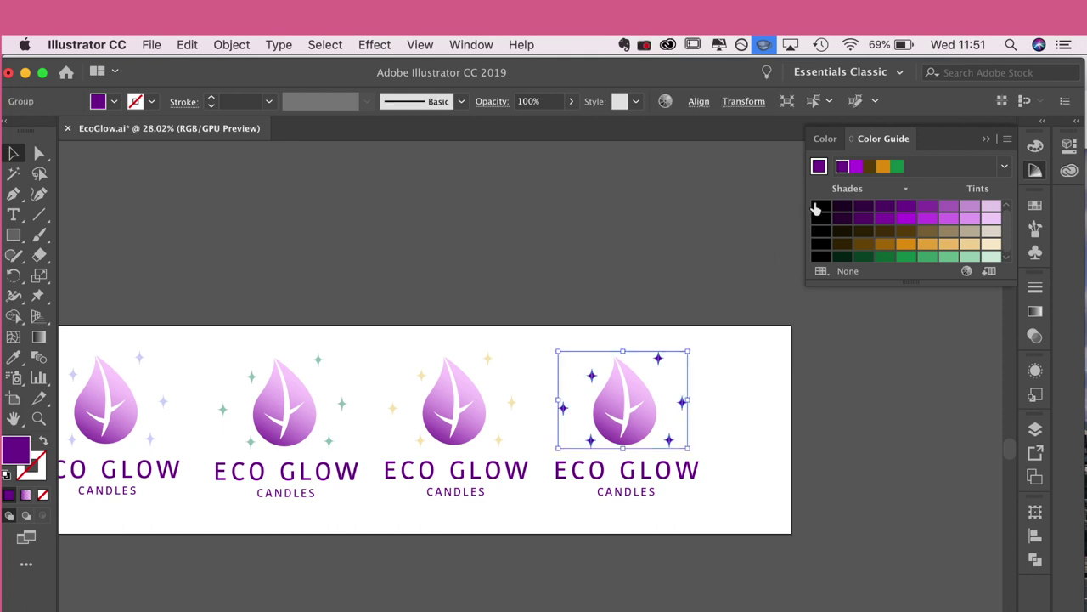
left_click(975, 204)
left_click(760, 415)
scroll(759, 416, "left", 2)
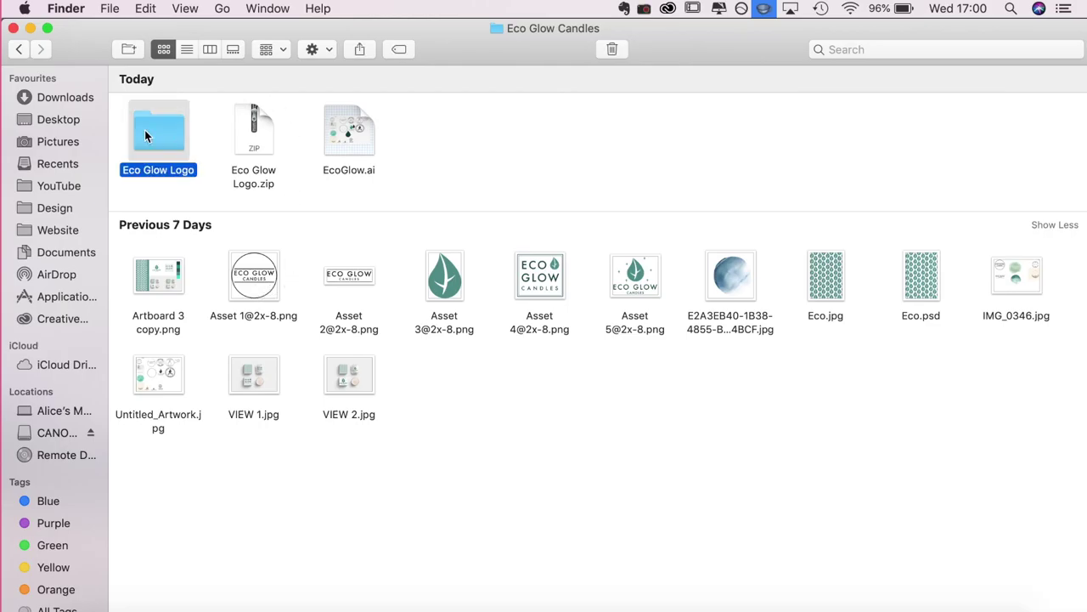
double_click(145, 136)
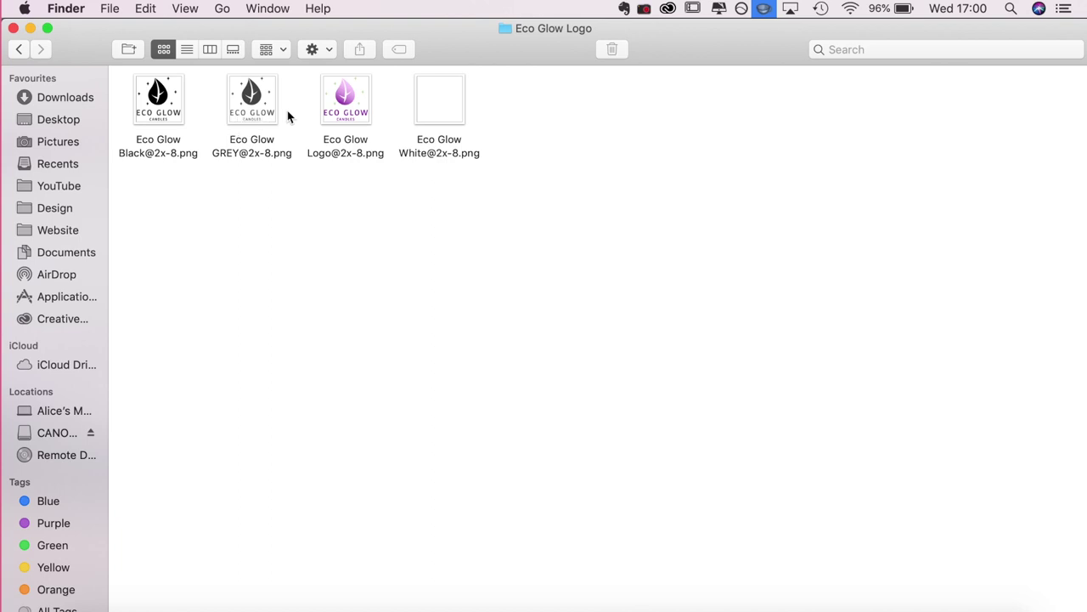
left_click(358, 105)
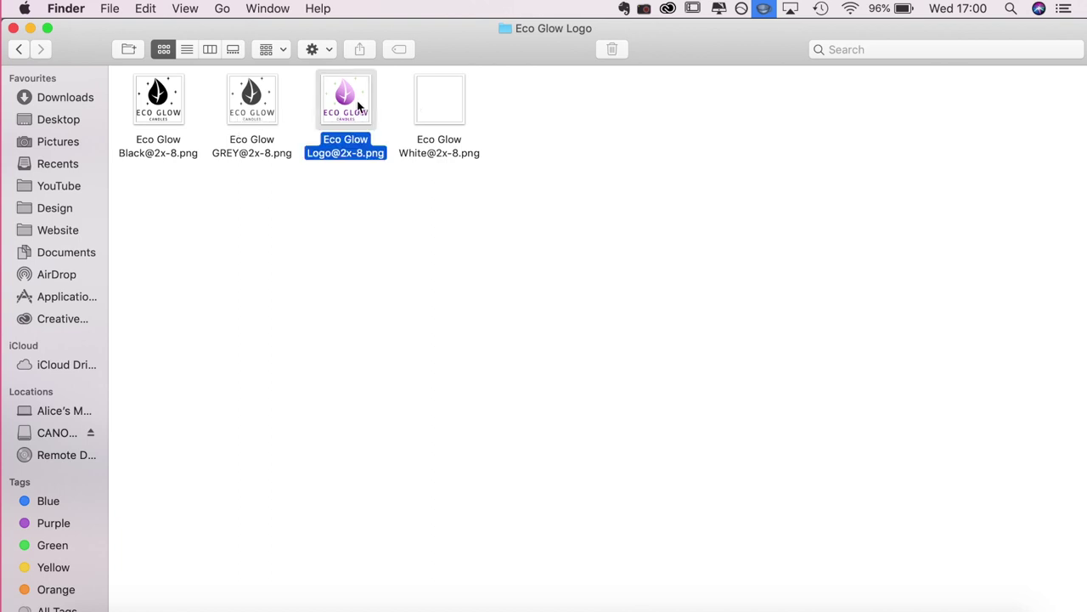
double_click(359, 105)
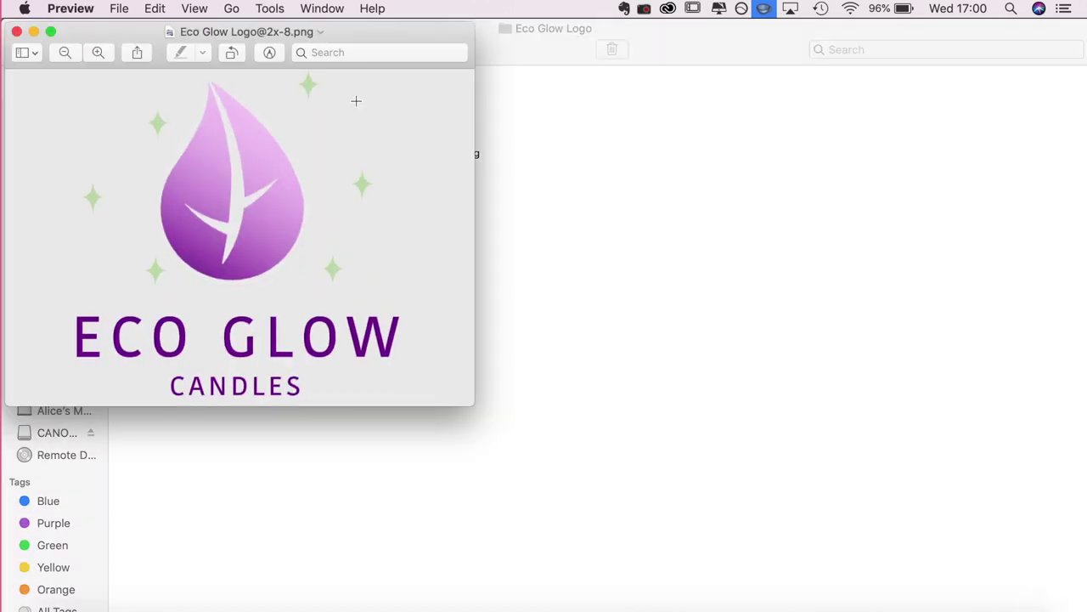